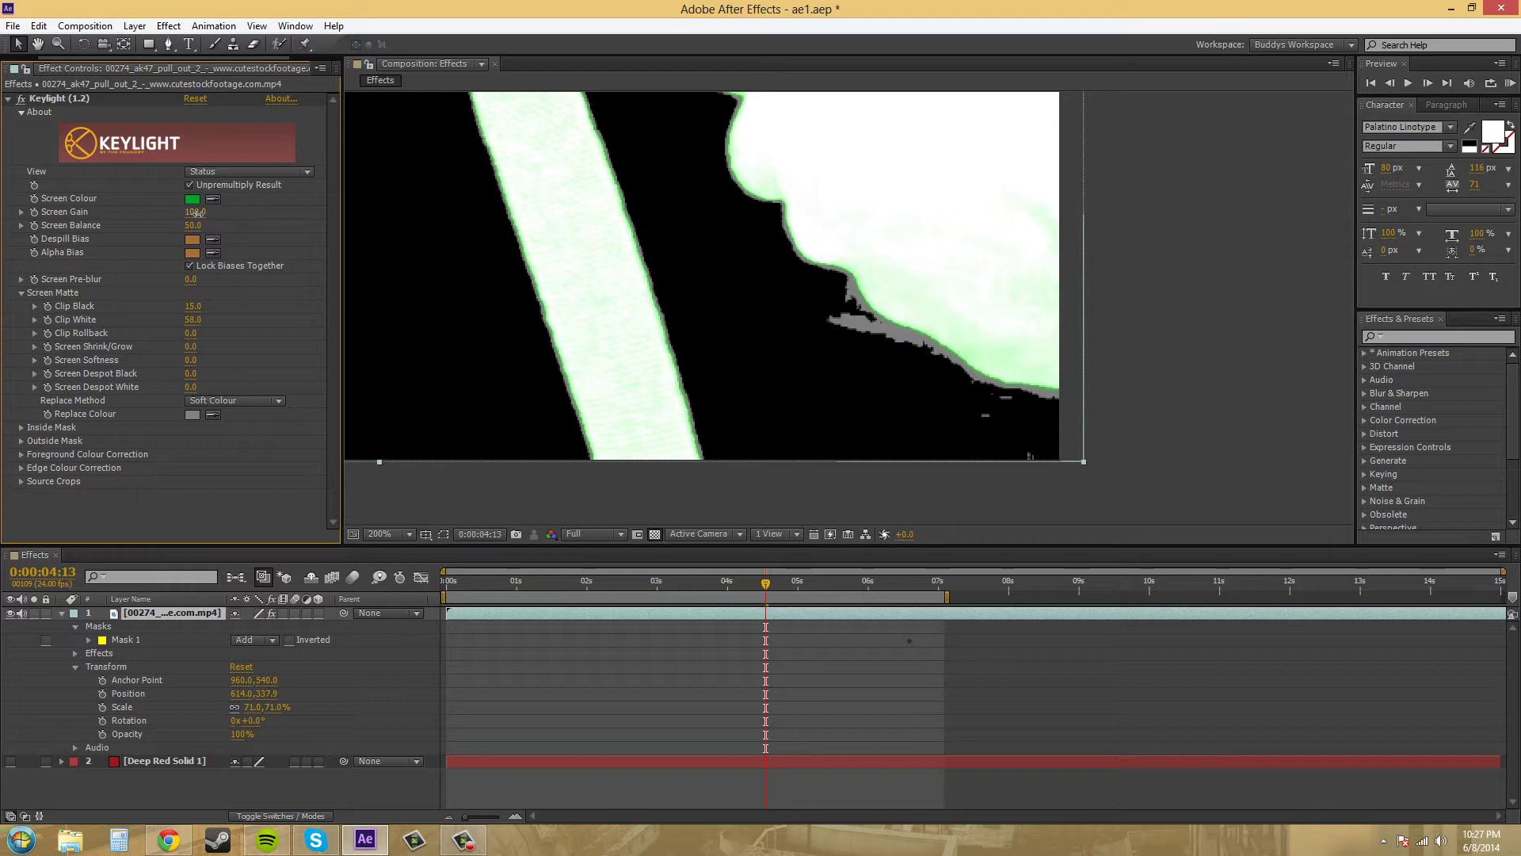
Raise Keylight's Screen Gain to 117.2 to clear the grey residue from the black area below the hand.
{"action": "left_click_drag", "start_coordinate": [196, 212], "coordinate": [247, 214]}
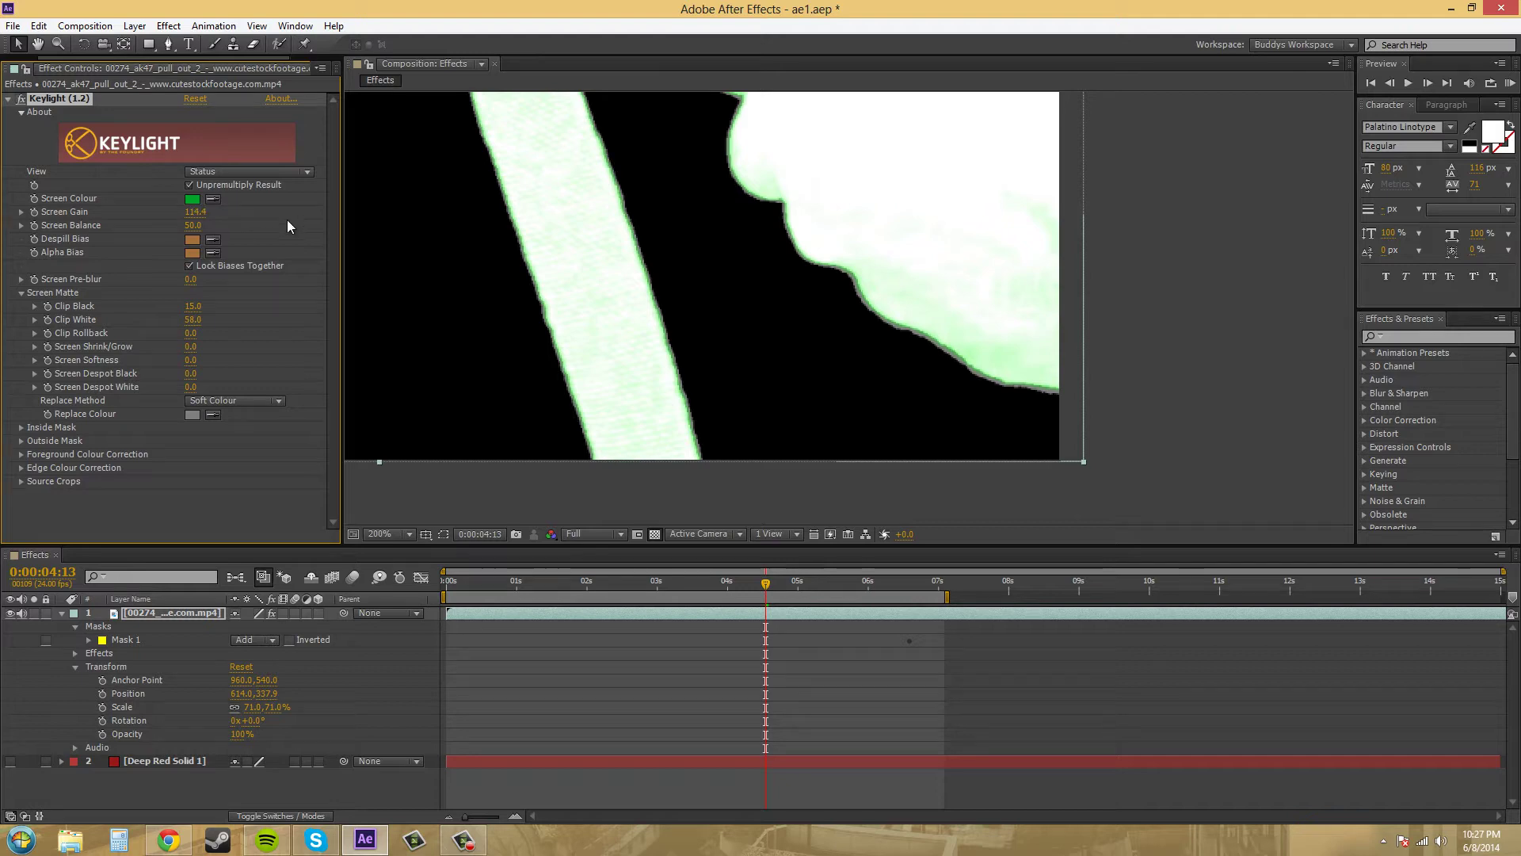
{"action": "scroll", "coordinate": [772, 273], "scroll_direction": "down", "scroll_amount": 1}
{"action": "left_click_drag", "start_coordinate": [780, 272], "coordinate": [771, 326]}
{"action": "scroll", "coordinate": [958, 444], "scroll_direction": "up", "scroll_amount": 3}
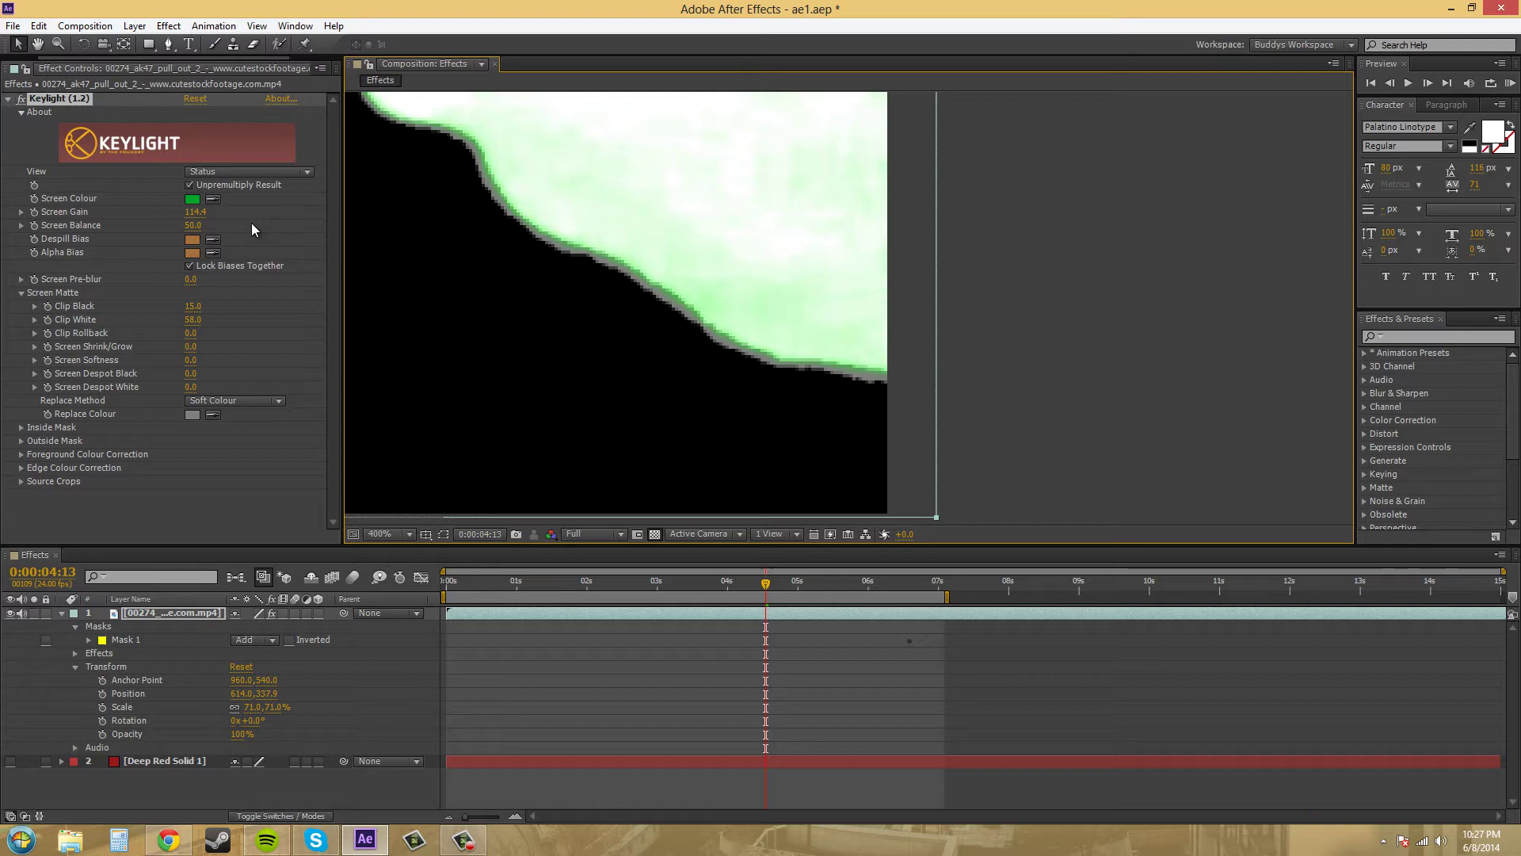
{"action": "left_click_drag", "start_coordinate": [197, 221], "coordinate": [218, 212]}
Examine the status matte along the strap, gun barrel and hand for leftover grey pixels.
{"action": "scroll", "coordinate": [630, 300], "scroll_direction": "down", "scroll_amount": 1}
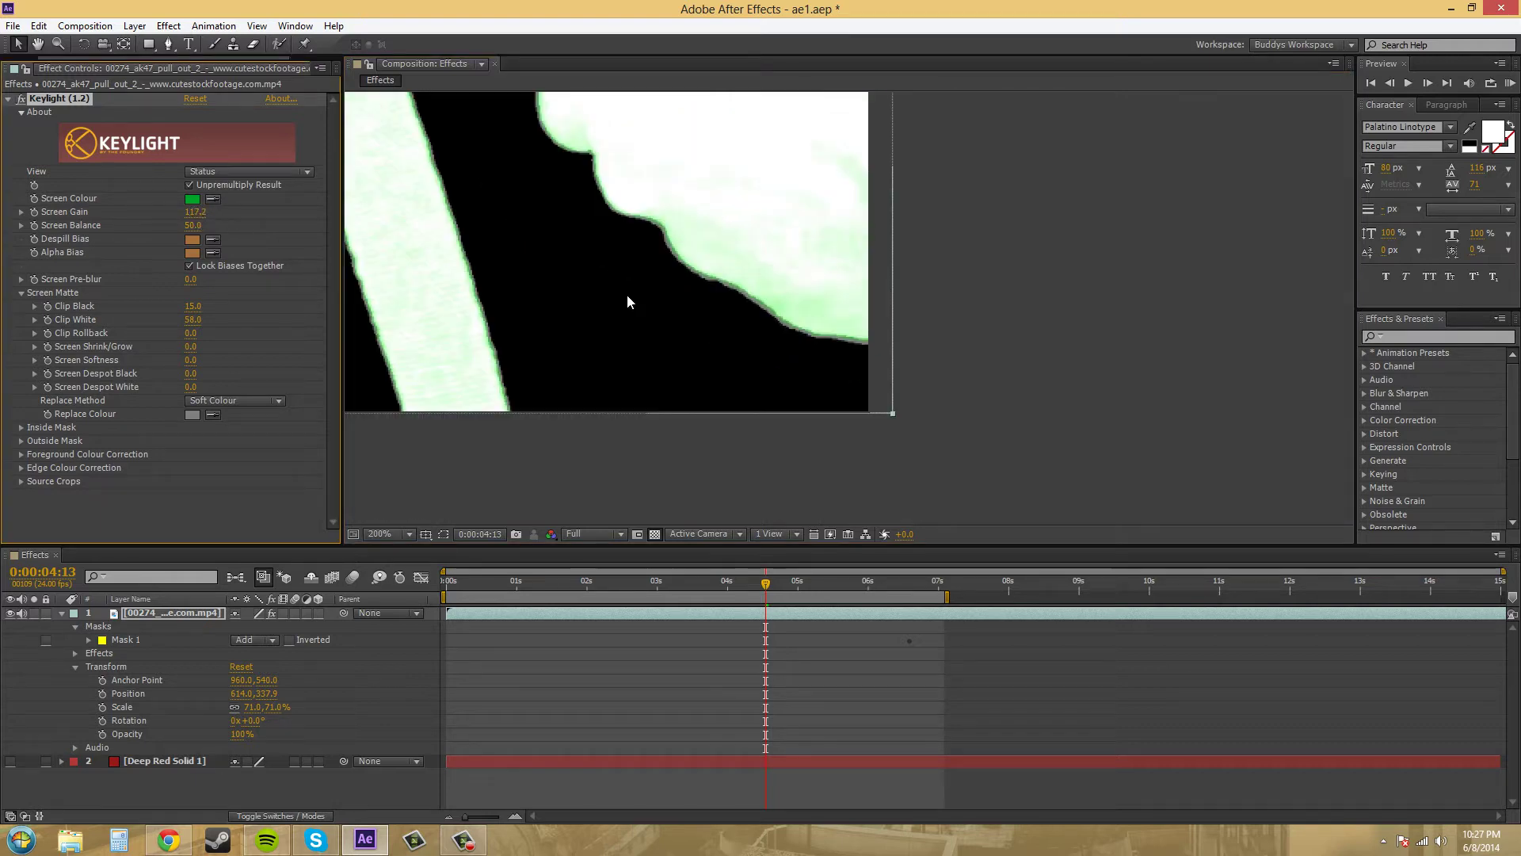
{"action": "left_click_drag", "start_coordinate": [741, 369], "coordinate": [982, 491]}
{"action": "scroll", "coordinate": [872, 400], "scroll_direction": "down", "scroll_amount": 1}
{"action": "left_click_drag", "start_coordinate": [837, 330], "coordinate": [858, 399]}
{"action": "scroll", "coordinate": [515, 220], "scroll_direction": "up", "scroll_amount": 4}
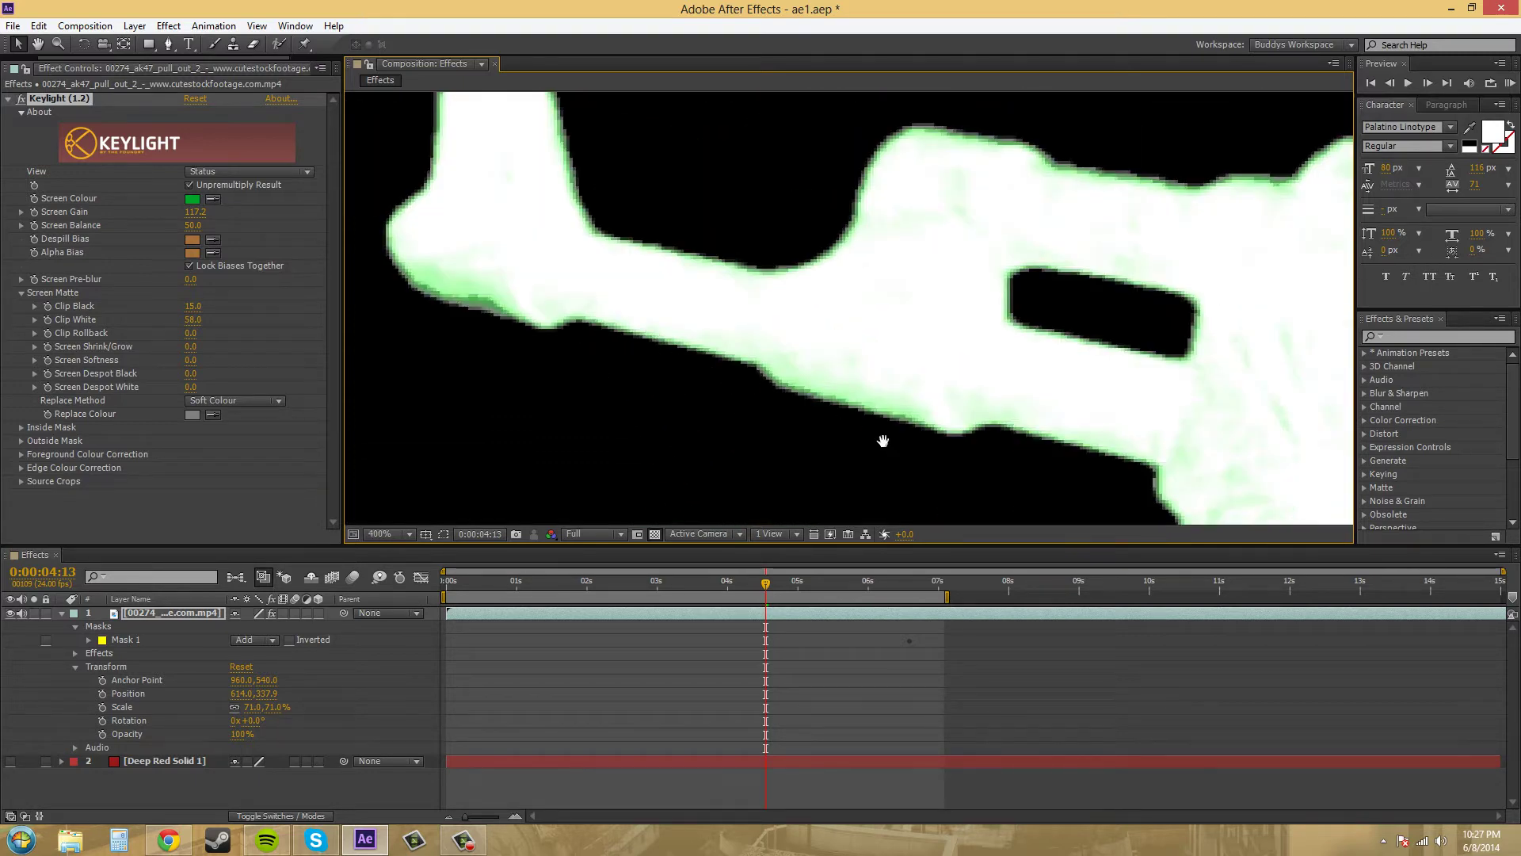
{"action": "left_click_drag", "start_coordinate": [882, 439], "coordinate": [504, 269]}
{"action": "left_click_drag", "start_coordinate": [824, 443], "coordinate": [650, 309]}
{"action": "left_click_drag", "start_coordinate": [922, 439], "coordinate": [622, 330]}
{"action": "scroll", "coordinate": [872, 377], "scroll_direction": "down", "scroll_amount": 1}
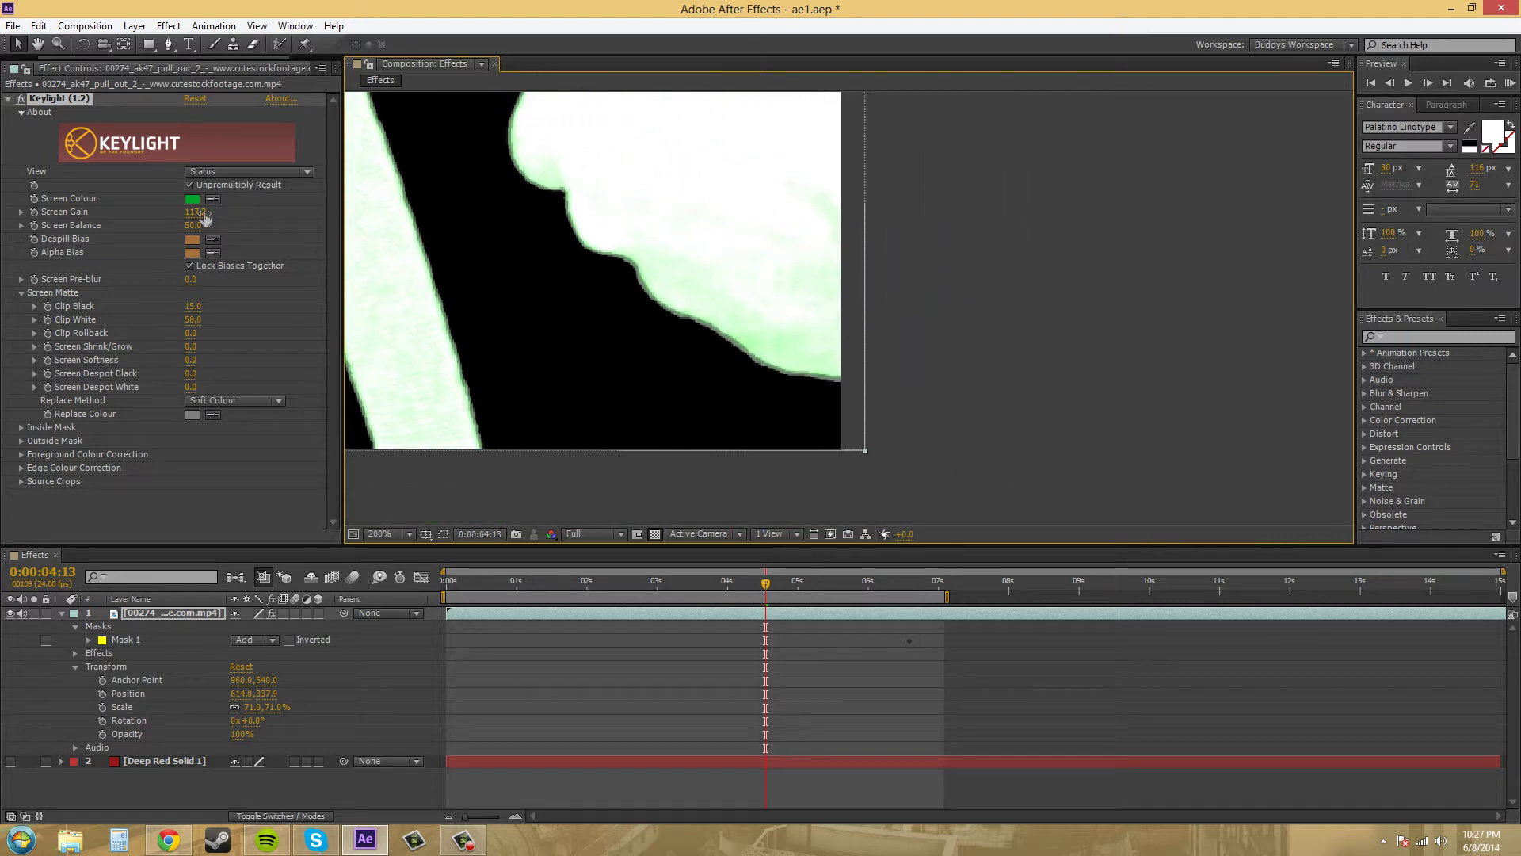
Set Screen Gain to 118.3 and switch the Keylight view to Final Result.
{"action": "left_click_drag", "start_coordinate": [202, 212], "coordinate": [204, 212]}
{"action": "left_click", "coordinate": [254, 173]}
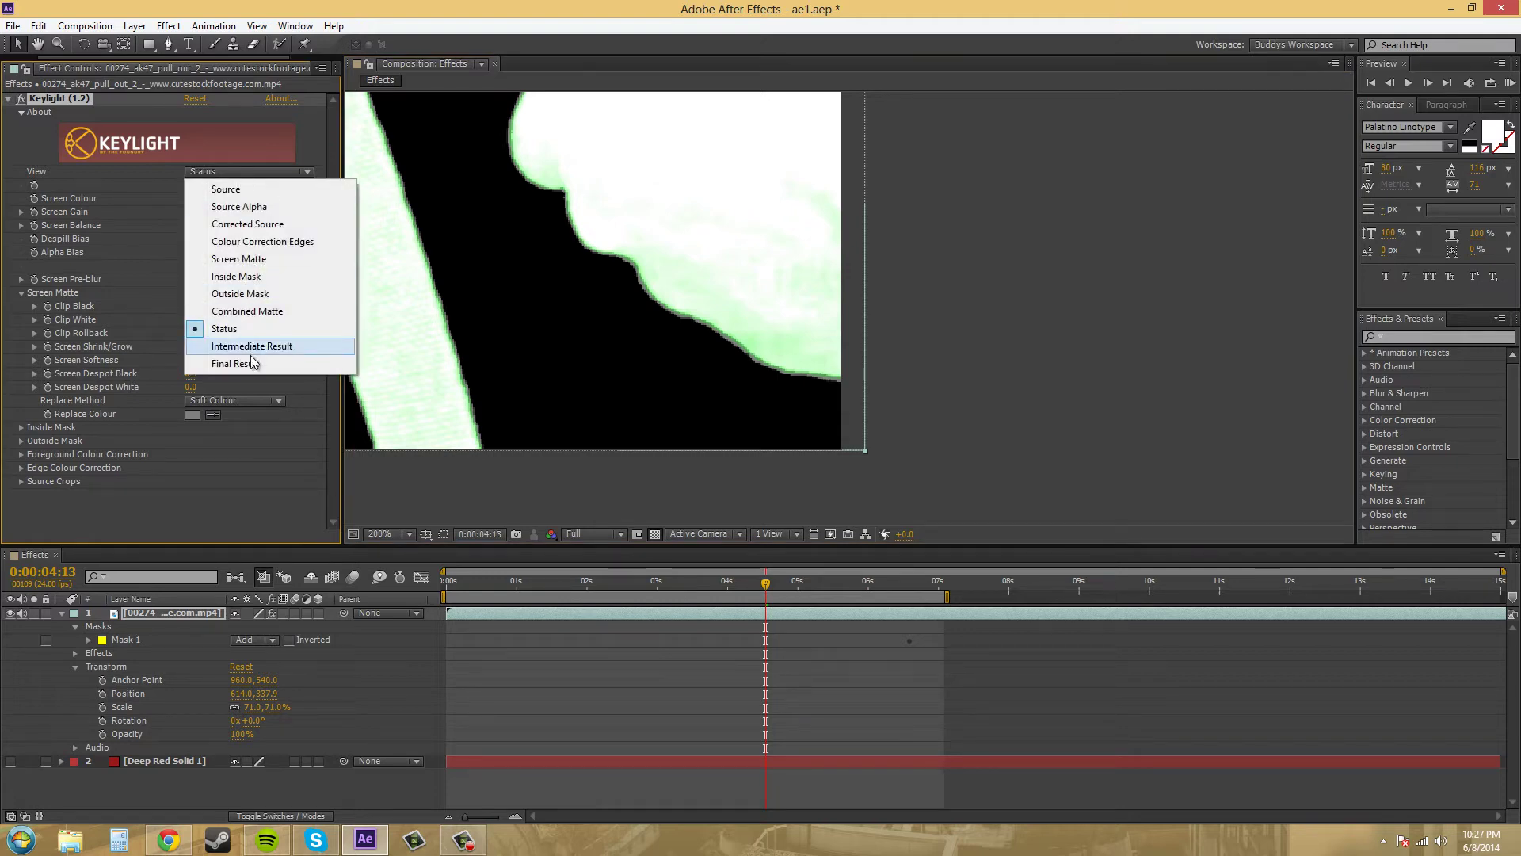
{"action": "left_click", "coordinate": [294, 363]}
Turn off the transparency grid and inspect the keyed edges of the strap, hand and gun barrel.
{"action": "scroll", "coordinate": [597, 250], "scroll_direction": "down", "scroll_amount": 3}
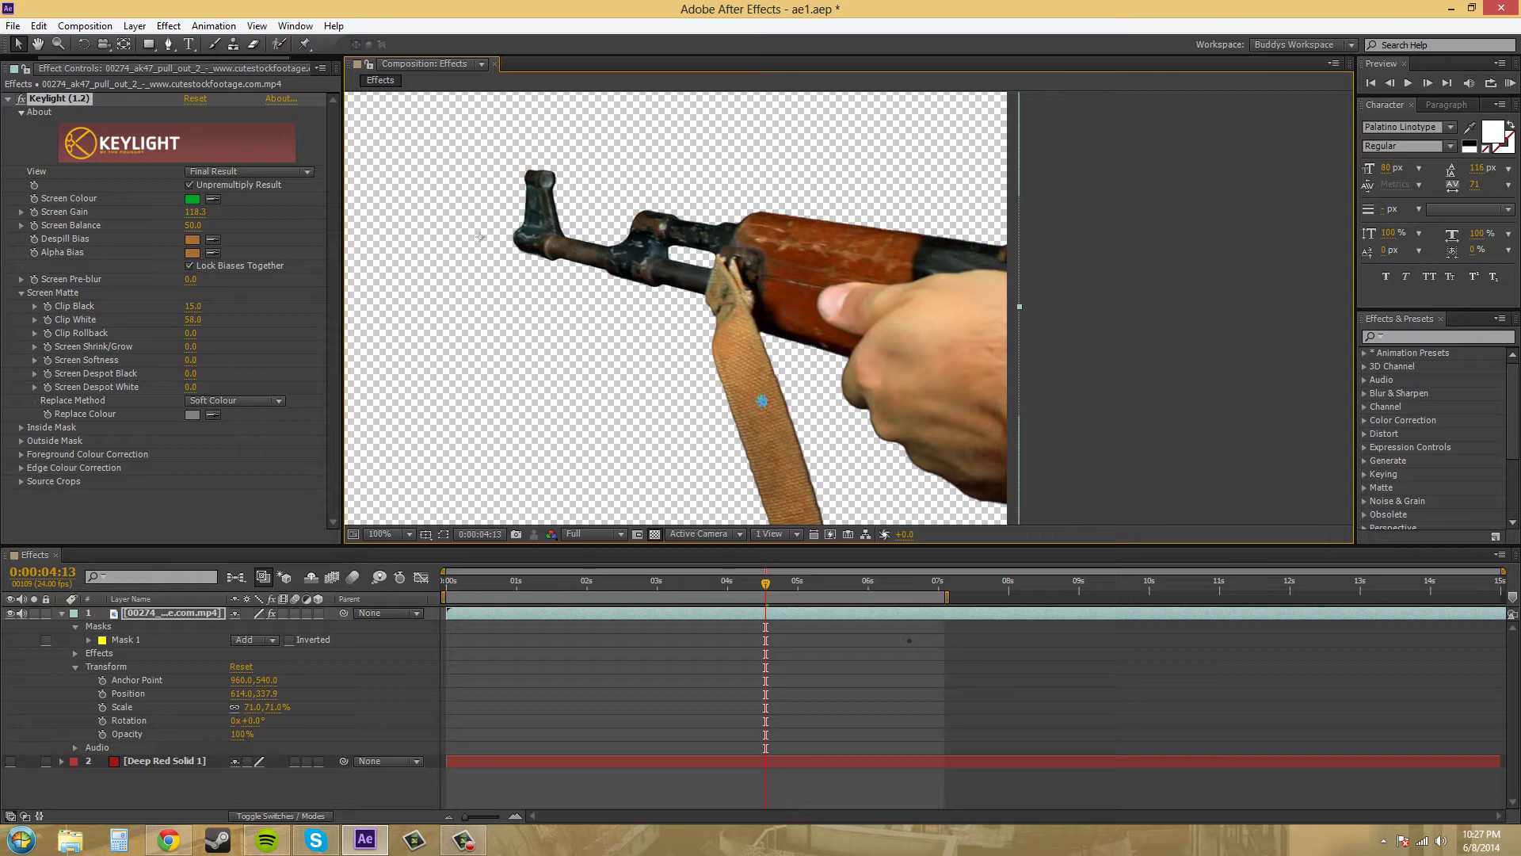
{"action": "scroll", "coordinate": [828, 381], "scroll_direction": "up", "scroll_amount": 2}
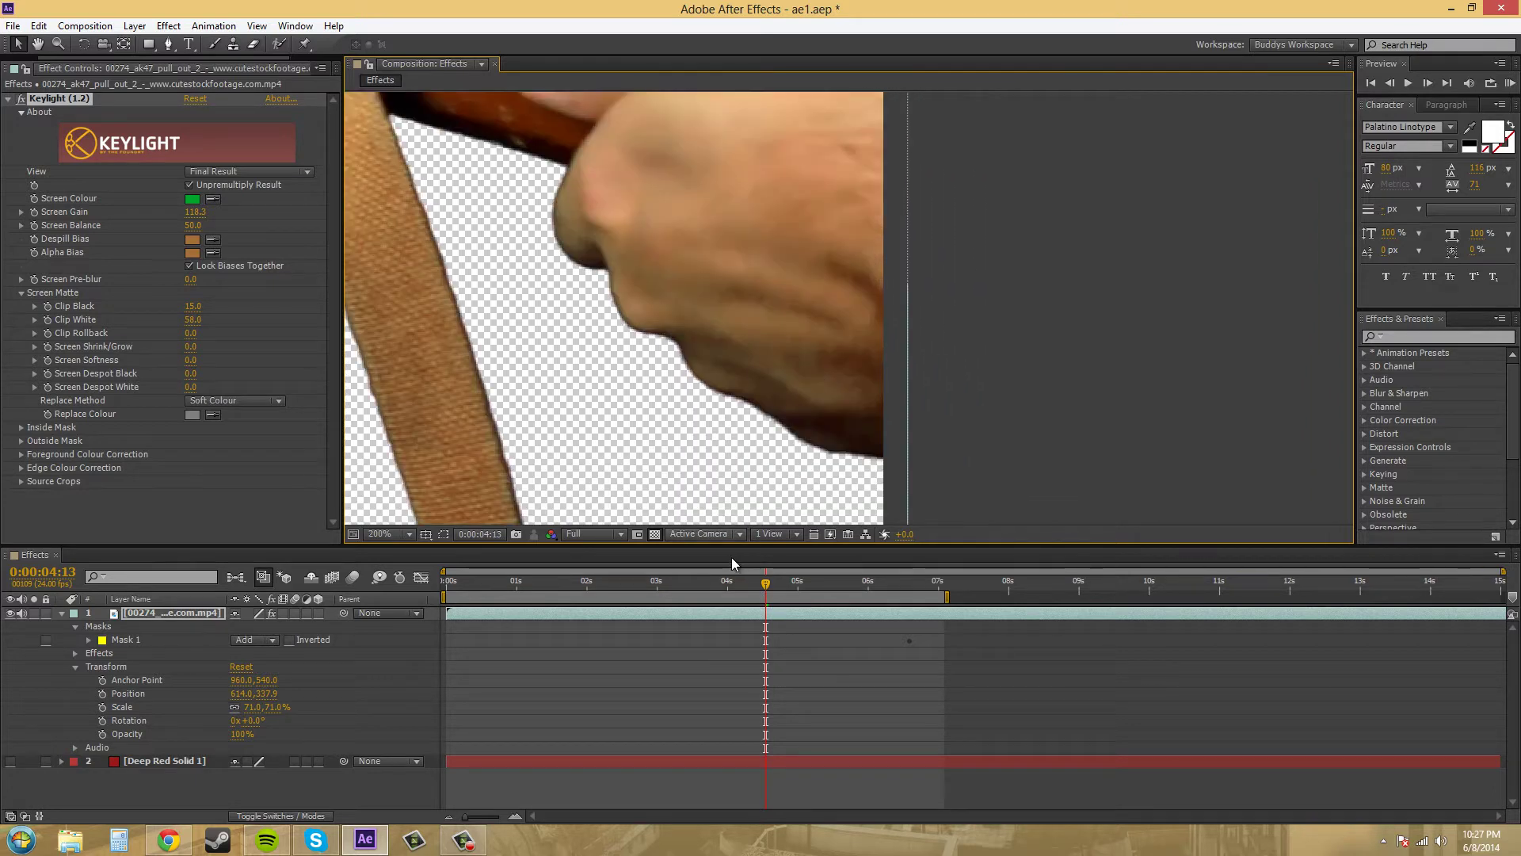
{"action": "left_click", "coordinate": [654, 534]}
{"action": "left_click_drag", "start_coordinate": [645, 486], "coordinate": [850, 293]}
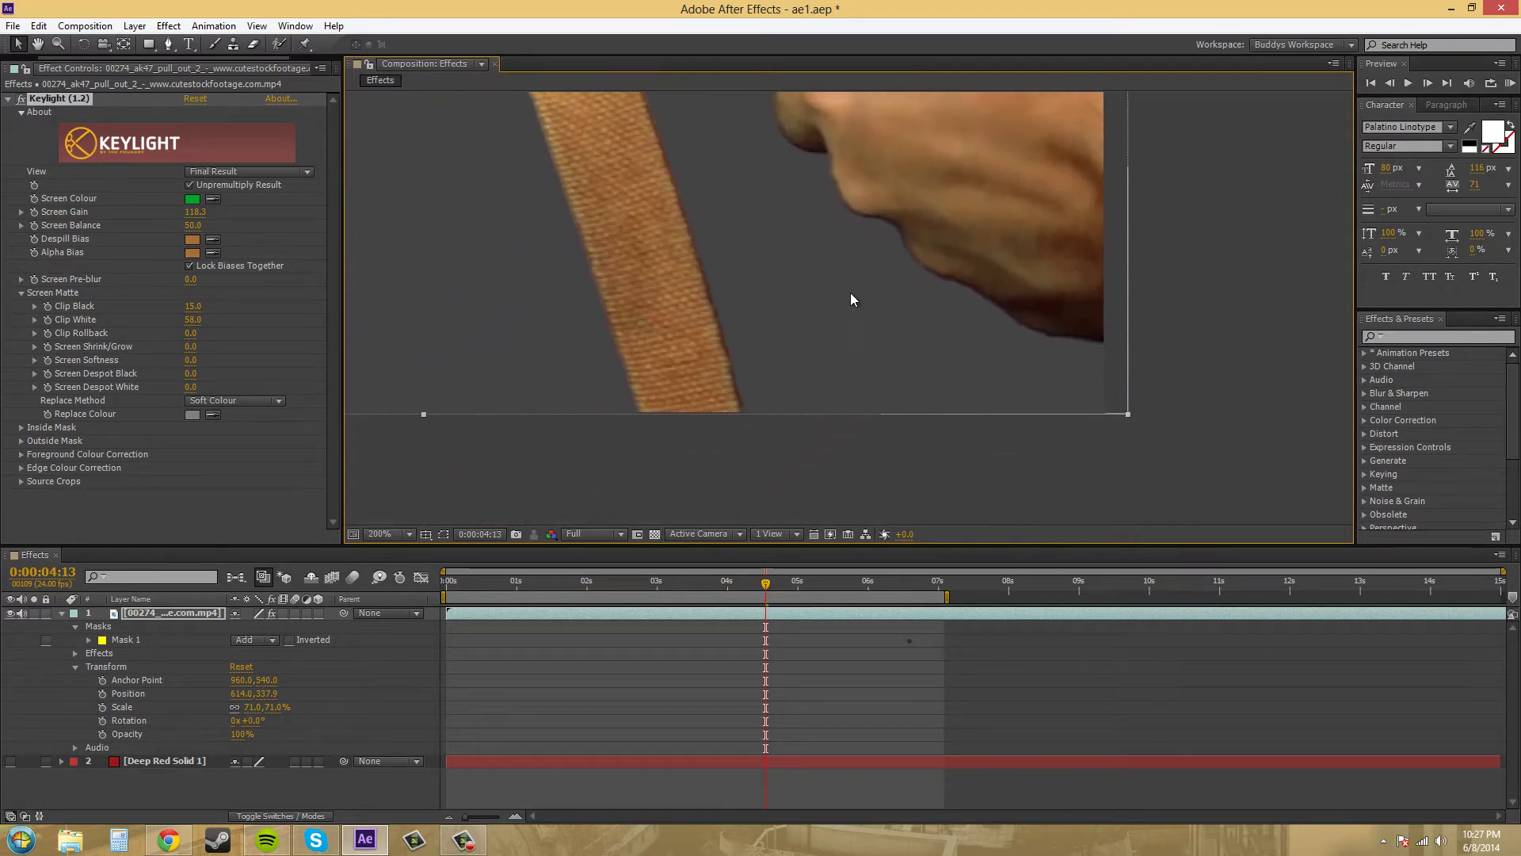
{"action": "left_click_drag", "start_coordinate": [781, 252], "coordinate": [805, 306]}
{"action": "left_click_drag", "start_coordinate": [729, 220], "coordinate": [823, 553]}
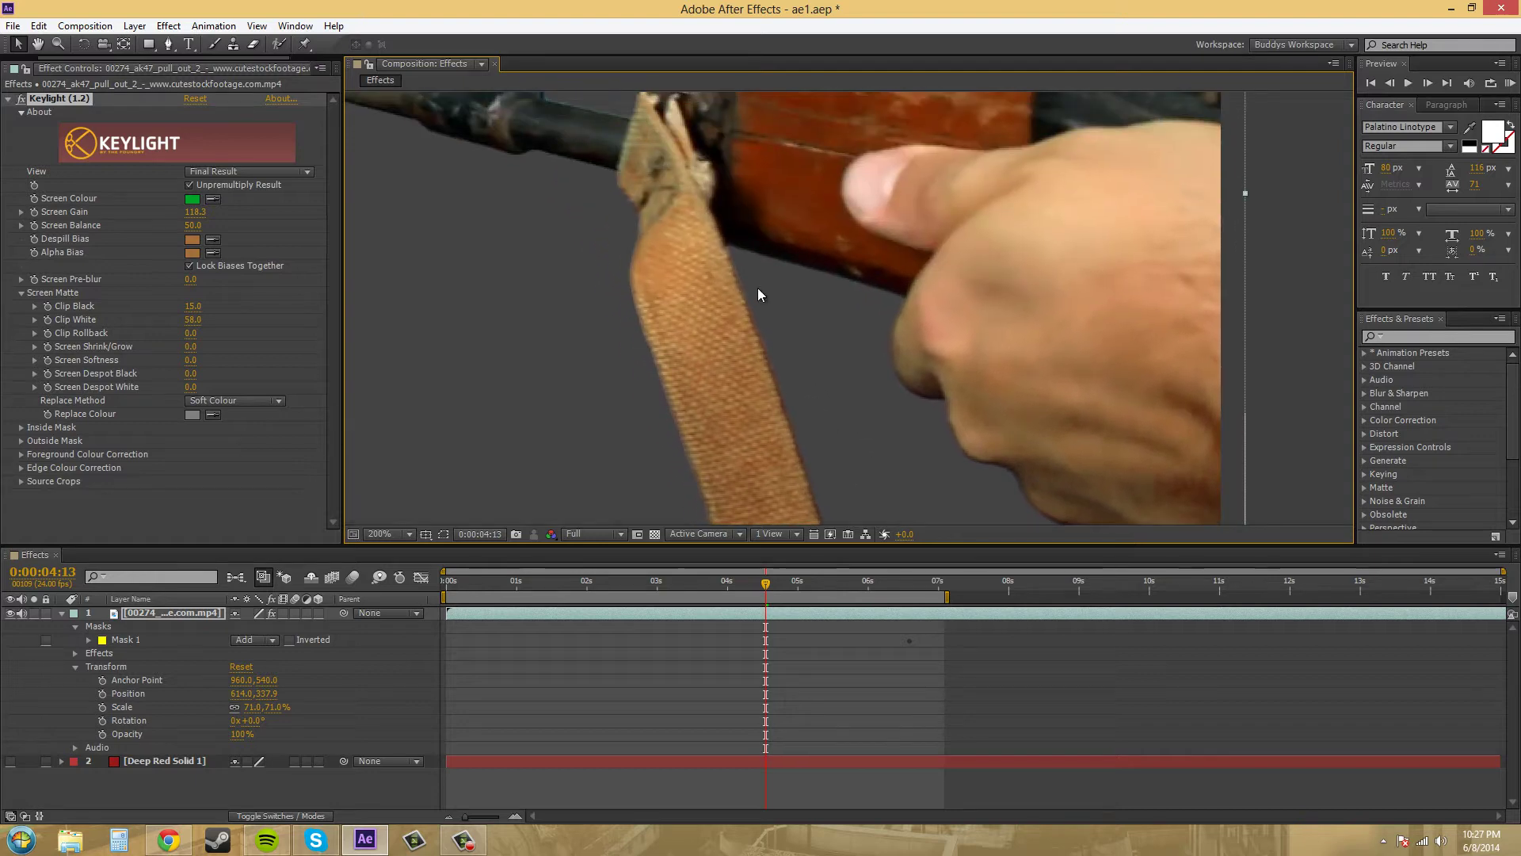
{"action": "left_click_drag", "start_coordinate": [758, 294], "coordinate": [836, 332]}
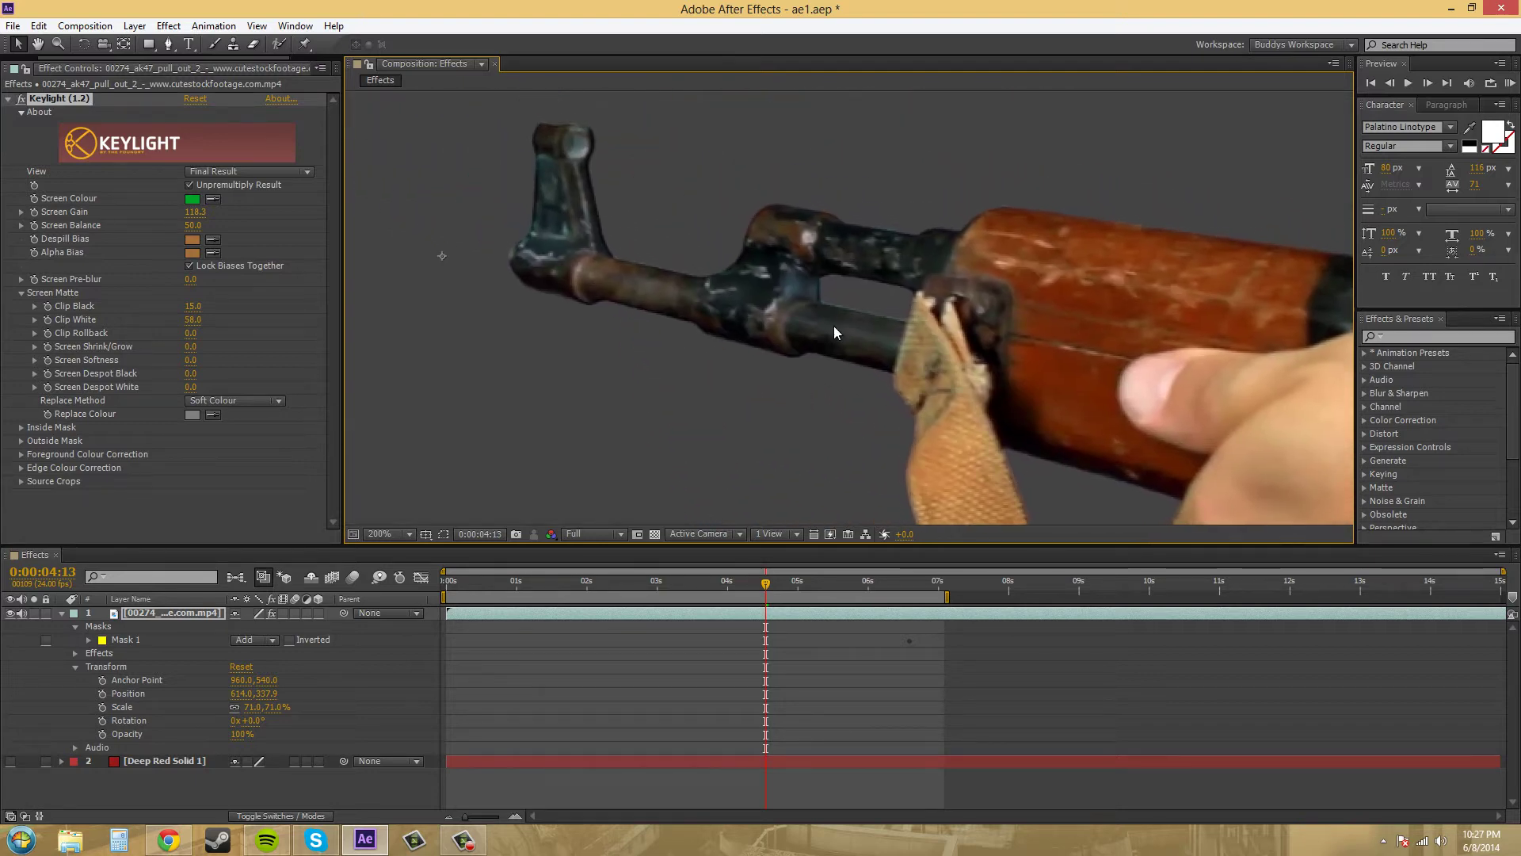
{"action": "scroll", "coordinate": [834, 325], "scroll_direction": "up", "scroll_amount": 2}
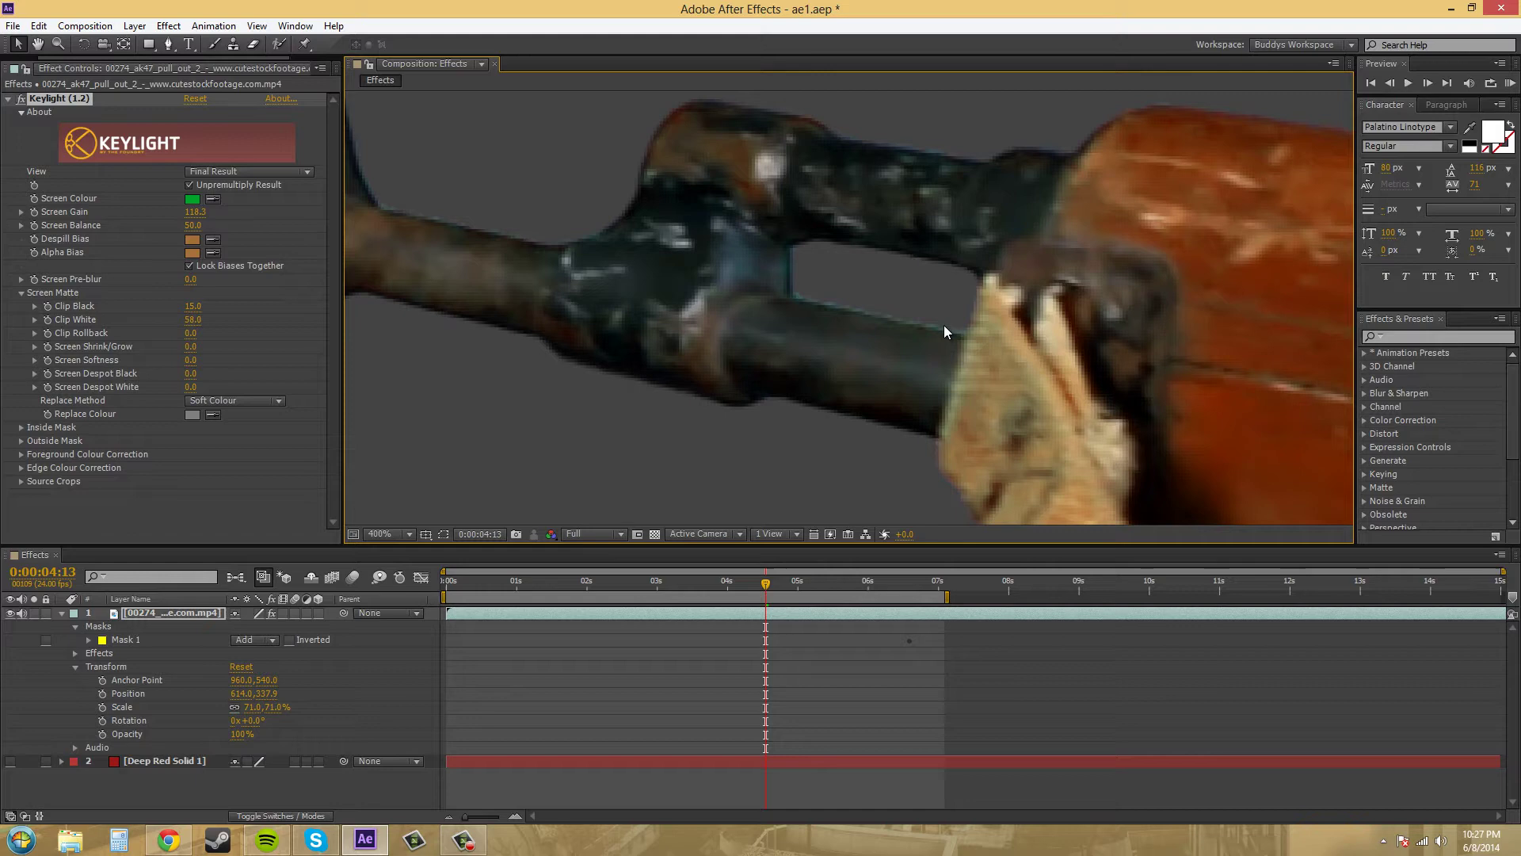
{"action": "left_click_drag", "start_coordinate": [649, 378], "coordinate": [747, 298]}
Raise Screen Gain to 122.9 and check the final result along the barrel, strap and hand.
{"action": "left_click_drag", "start_coordinate": [194, 211], "coordinate": [238, 210]}
{"action": "left_click_drag", "start_coordinate": [807, 302], "coordinate": [602, 143]}
{"action": "left_click_drag", "start_coordinate": [713, 301], "coordinate": [475, 127]}
{"action": "left_click_drag", "start_coordinate": [752, 333], "coordinate": [463, 124]}
{"action": "scroll", "coordinate": [465, 130], "scroll_direction": "down", "scroll_amount": 2}
Switch the Keylight view to Status and examine the matte edges around the hand, strap and front sight.
{"action": "left_click", "coordinate": [250, 172]}
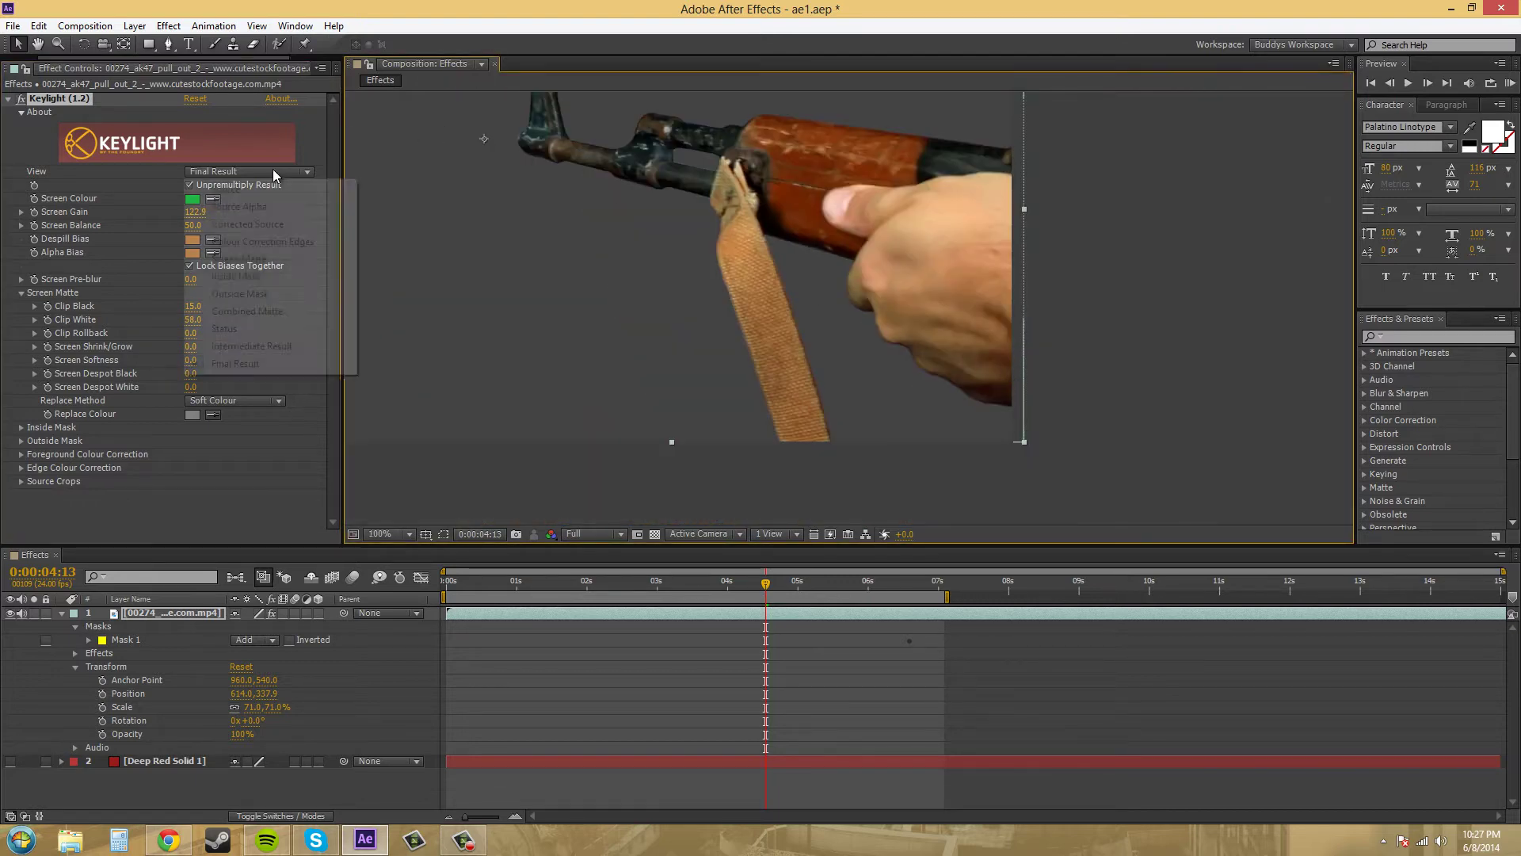
{"action": "left_click", "coordinate": [238, 329]}
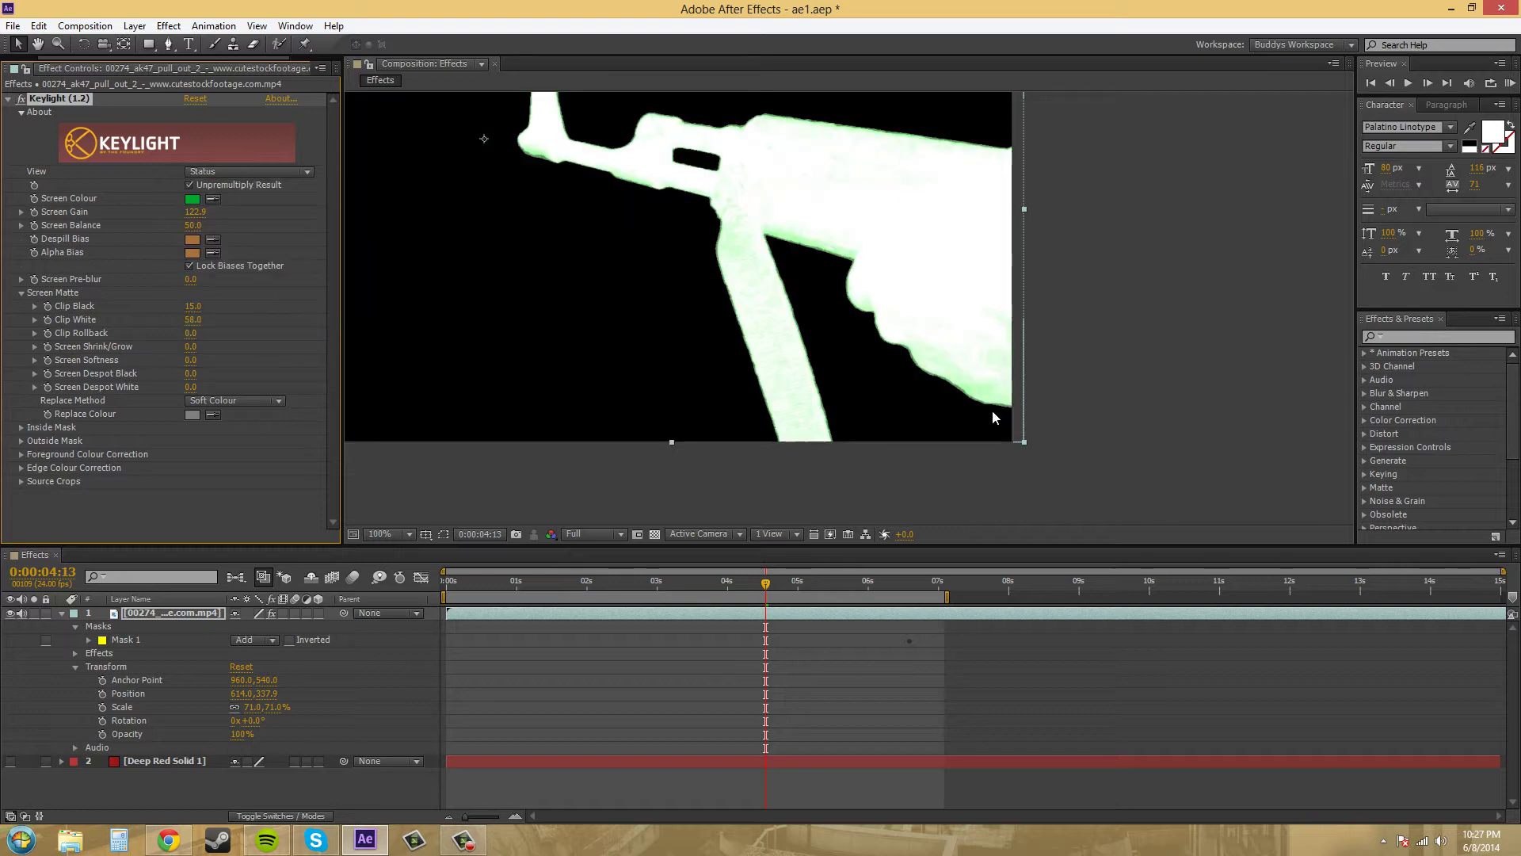
{"action": "scroll", "coordinate": [869, 336], "scroll_direction": "up", "scroll_amount": 1}
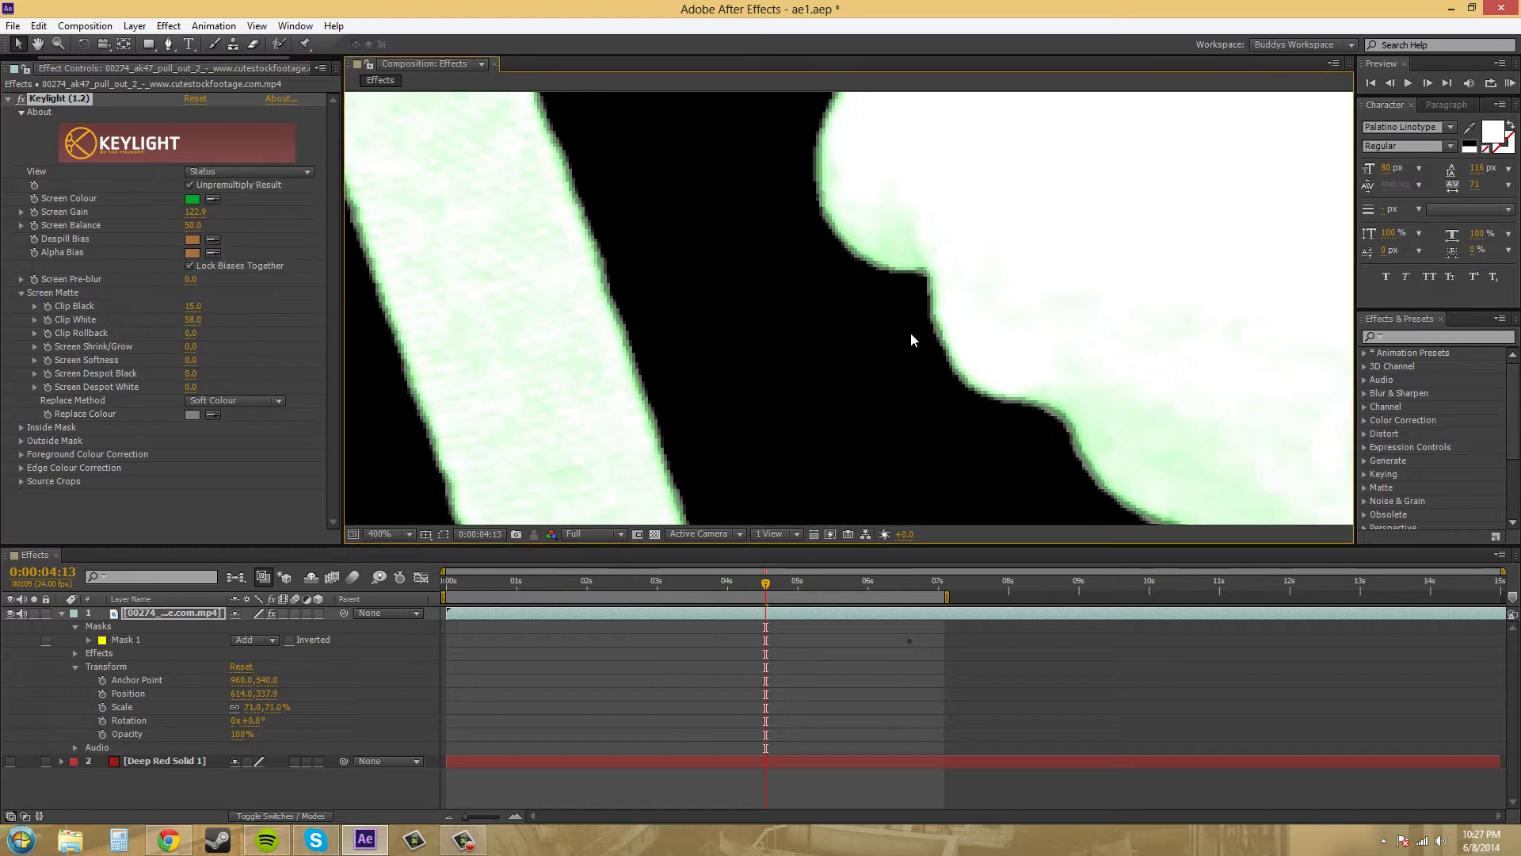
{"action": "left_click_drag", "start_coordinate": [810, 309], "coordinate": [839, 415]}
{"action": "scroll", "coordinate": [793, 305], "scroll_direction": "down", "scroll_amount": 1}
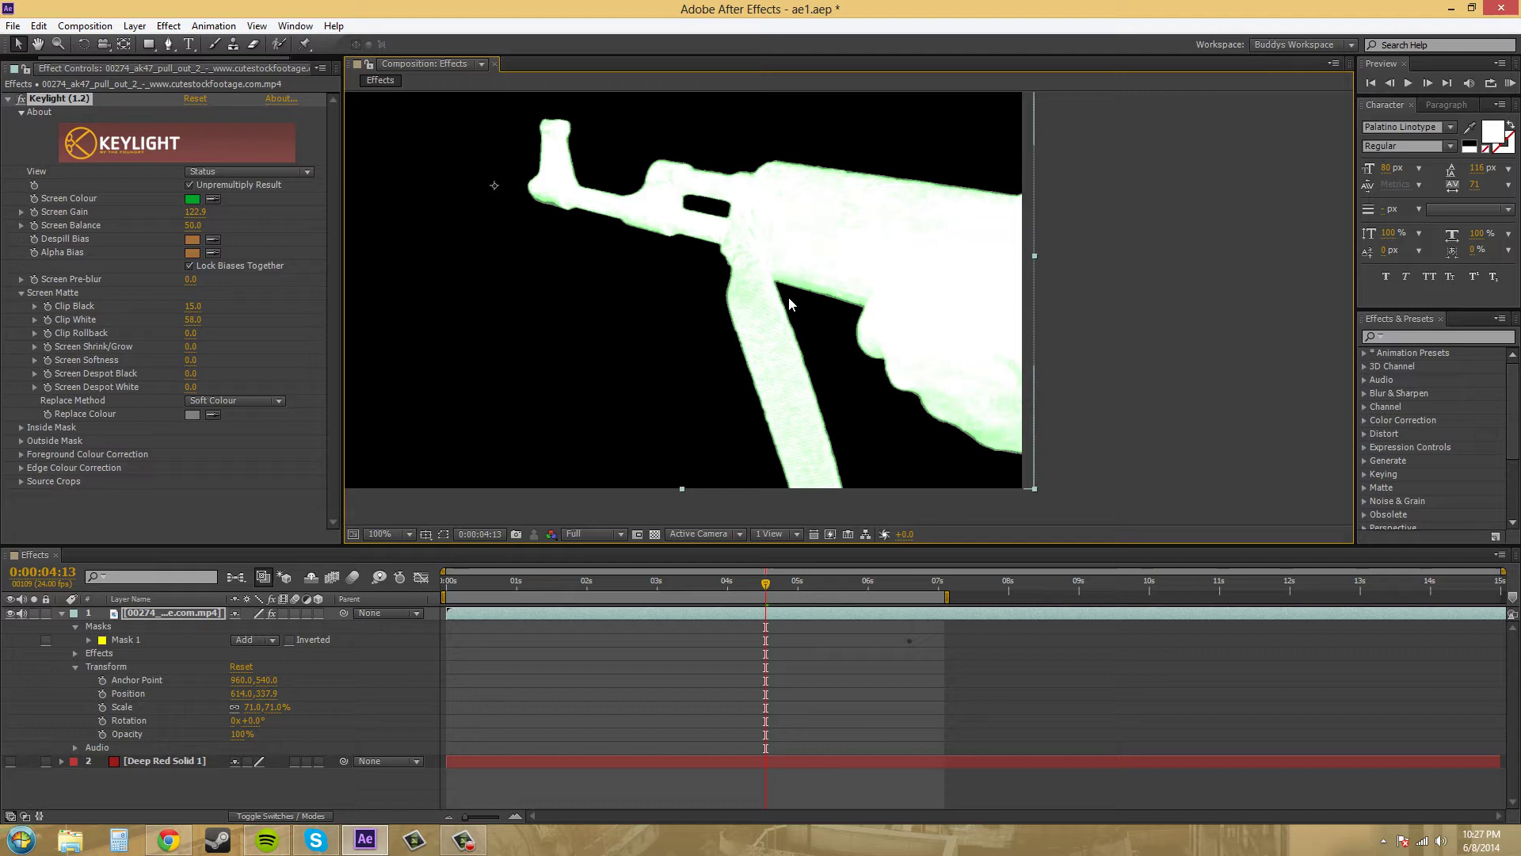
{"action": "left_click_drag", "start_coordinate": [783, 292], "coordinate": [842, 413]}
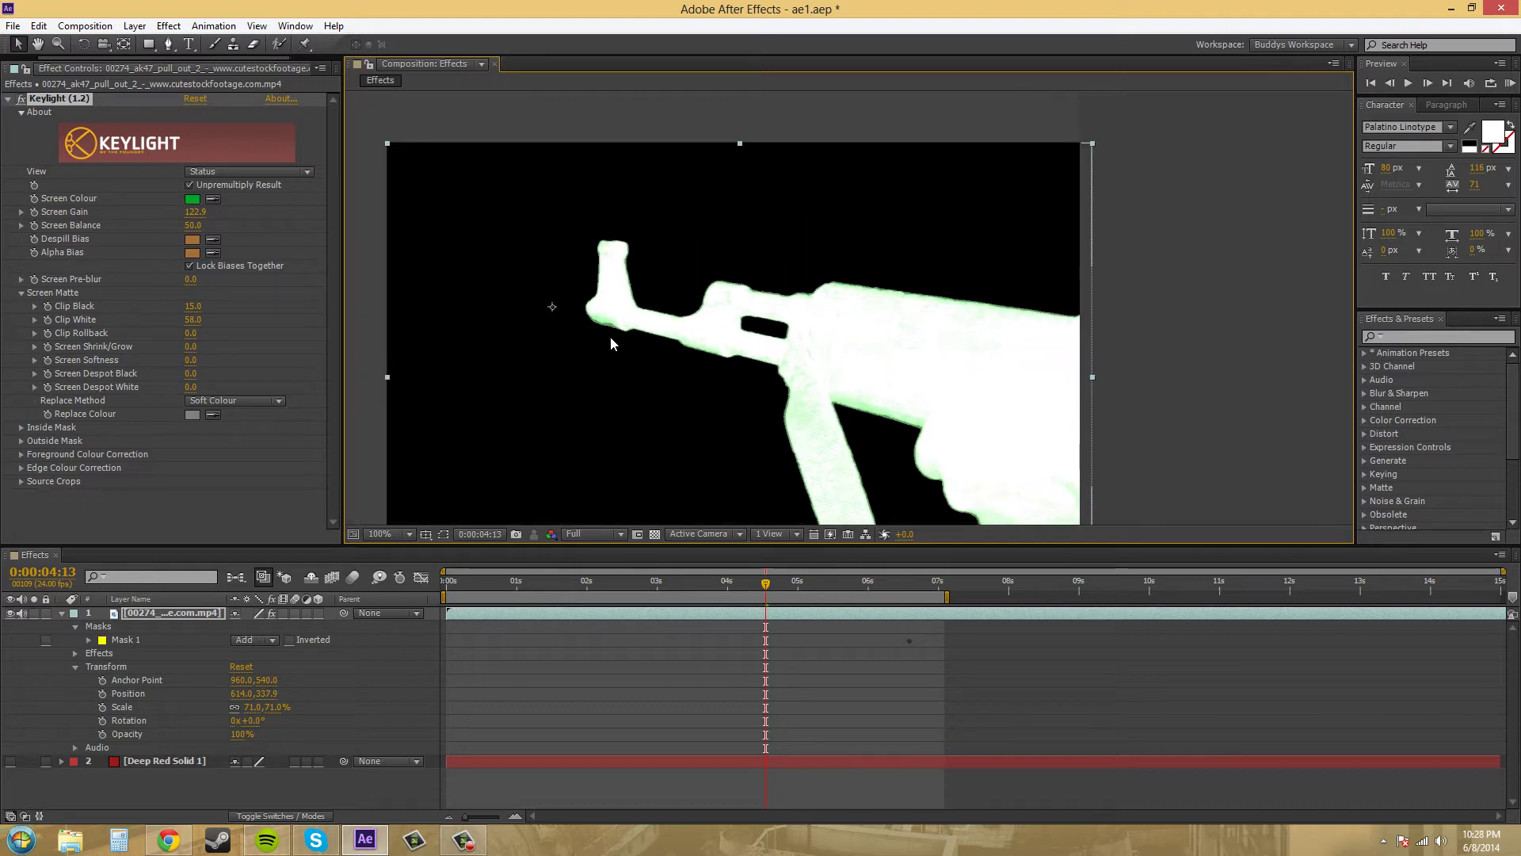
{"action": "scroll", "coordinate": [610, 336], "scroll_direction": "up", "scroll_amount": 1}
{"action": "scroll", "coordinate": [787, 387], "scroll_direction": "down", "scroll_amount": 1}
{"action": "scroll", "coordinate": [788, 387], "scroll_direction": "up", "scroll_amount": 2}
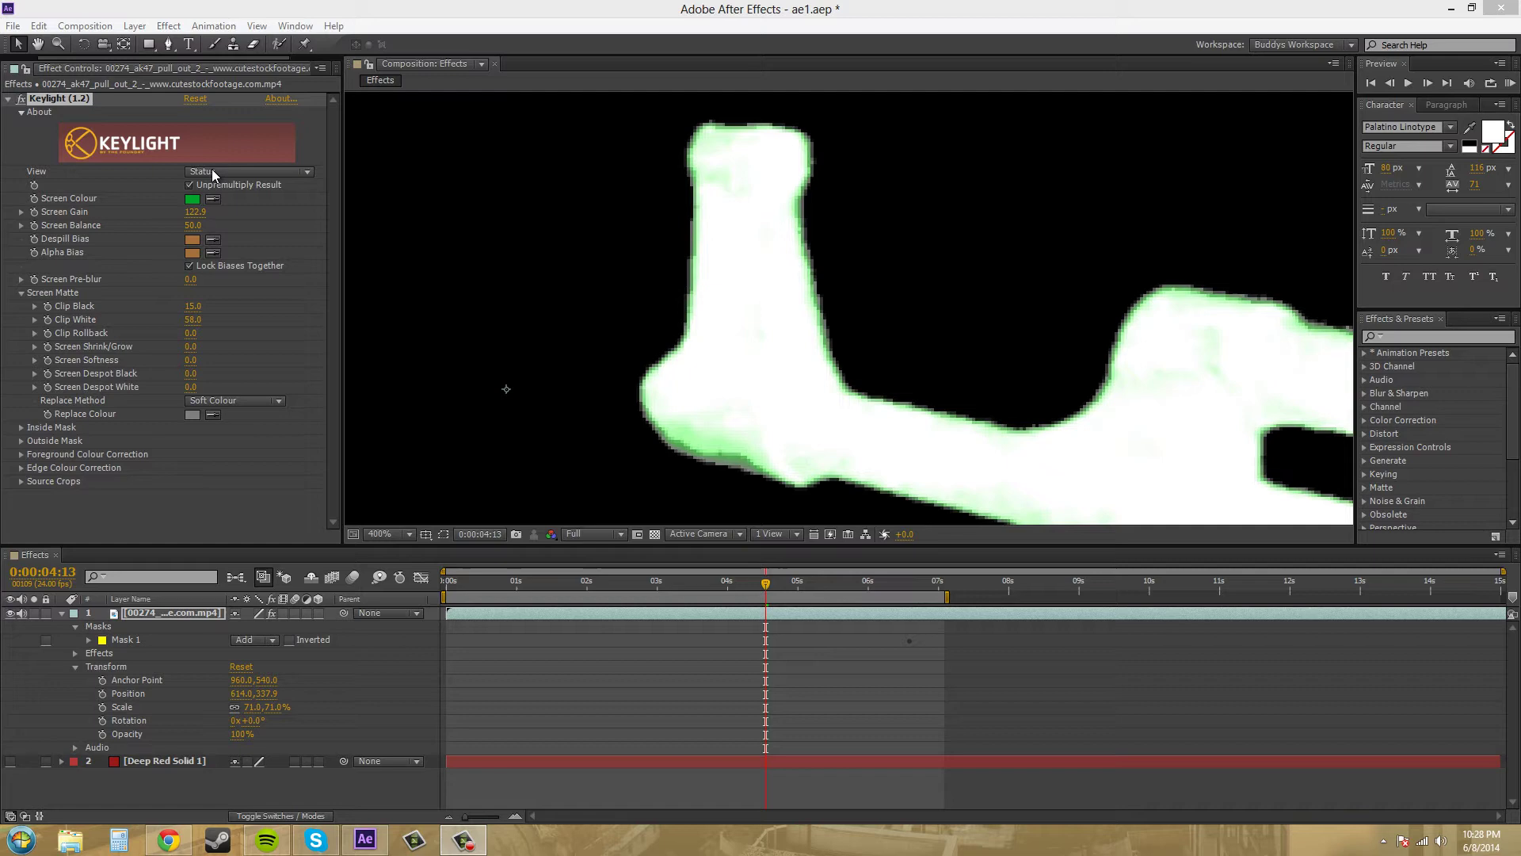
Set the Screen Matte's Clip Black to 37 to reduce the grey fringe under the front sight.
{"action": "left_click", "coordinate": [21, 293]}
{"action": "left_click", "coordinate": [22, 292]}
{"action": "left_click_drag", "start_coordinate": [602, 383], "coordinate": [550, 283]}
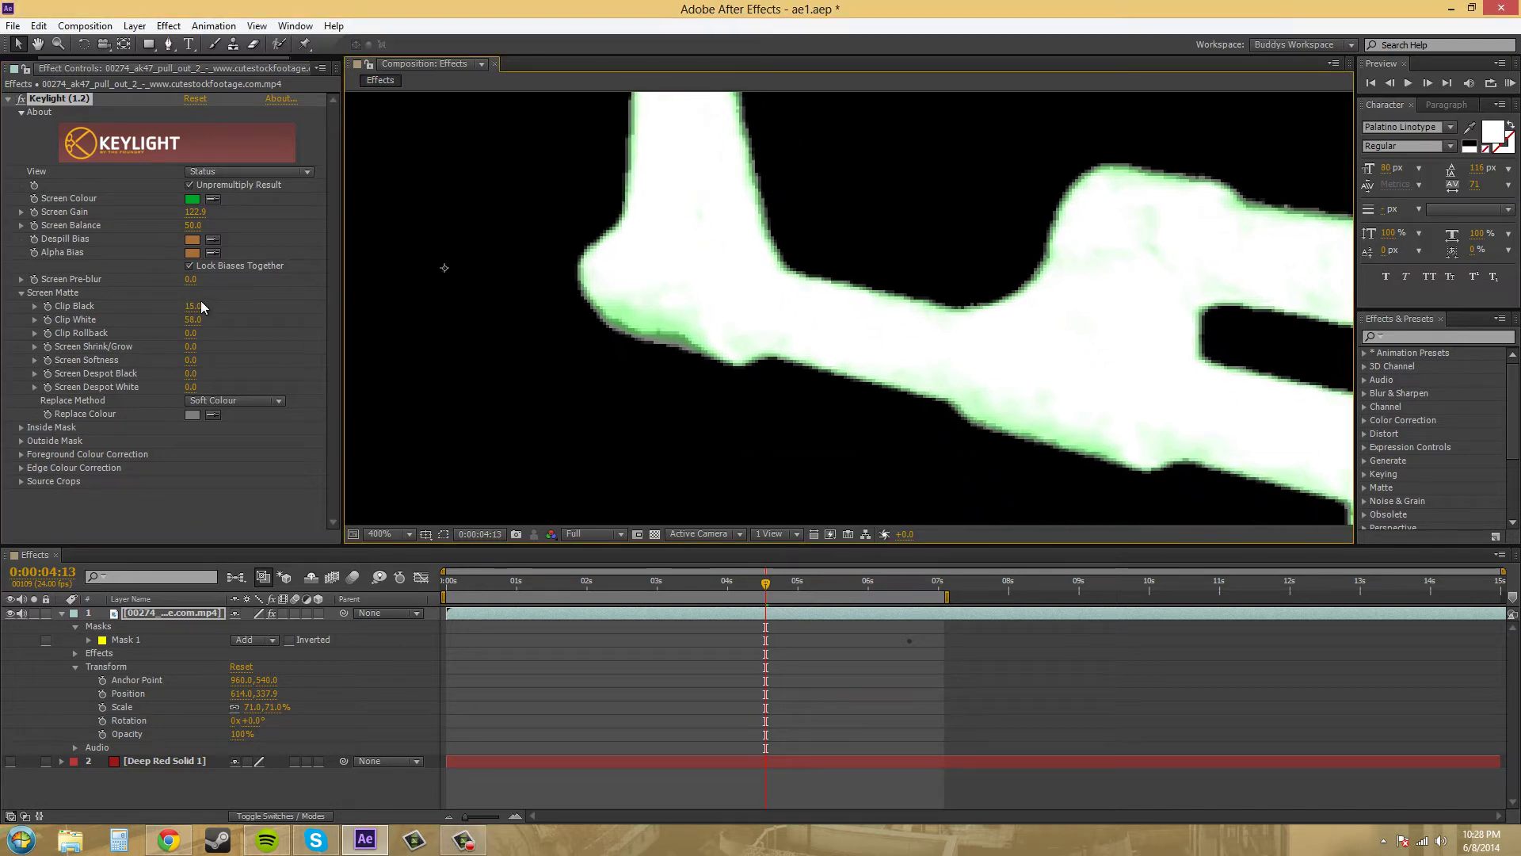
{"action": "mouse_move", "coordinate": [188, 306]}
{"action": "left_mouse_down"}
{"action": "mouse_move", "coordinate": [174, 305]}
{"action": "mouse_move", "coordinate": [208, 305]}
{"action": "left_mouse_up"}
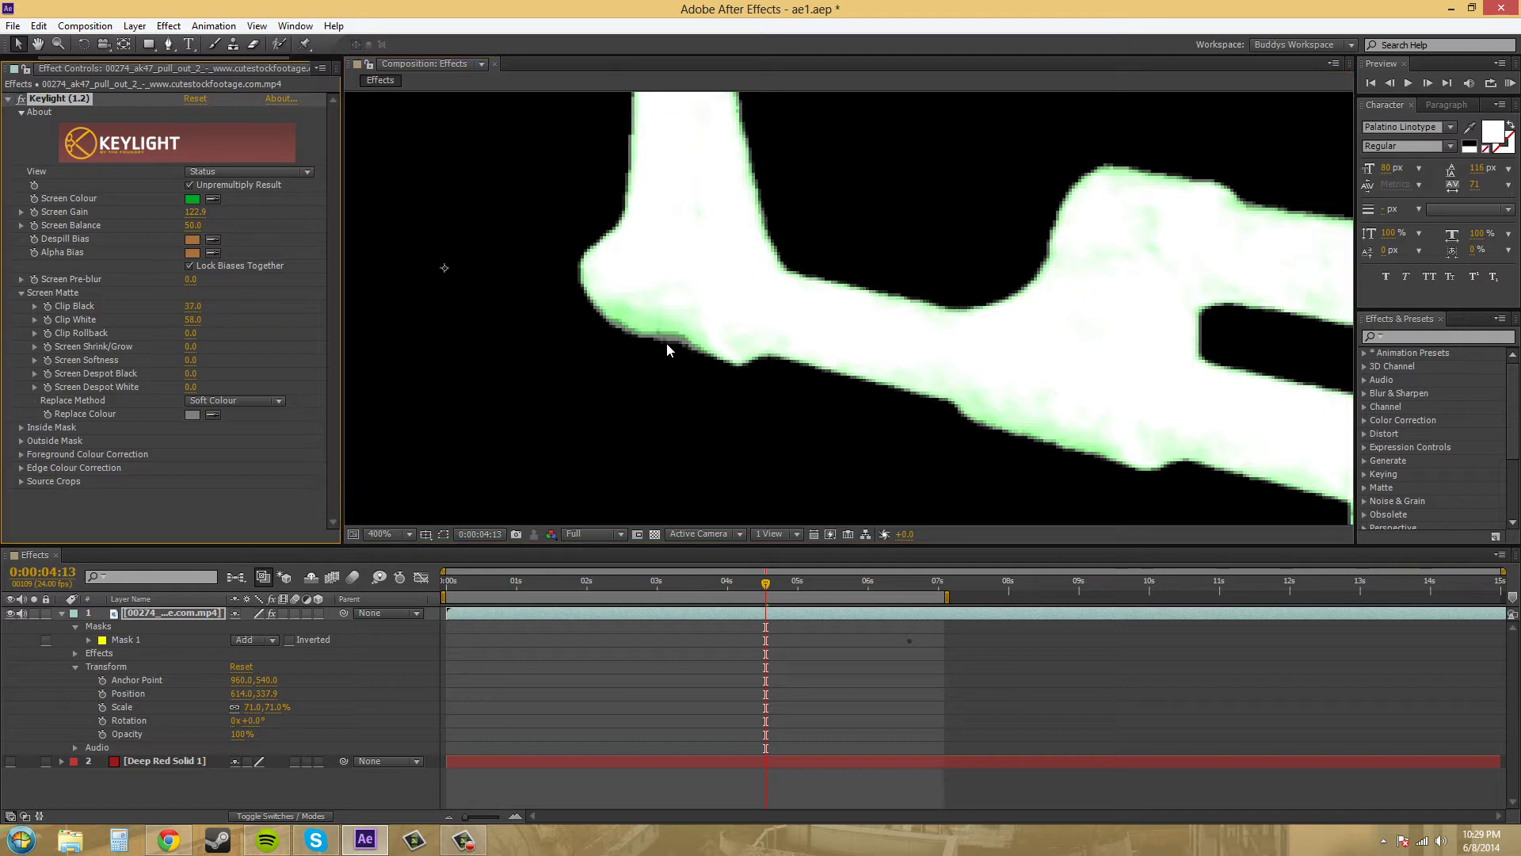
Switch the Keylight view to Final Result and check the keyed edges of the barrel, strap and hand.
{"action": "left_click_drag", "start_coordinate": [918, 275], "coordinate": [639, 246]}
{"action": "scroll", "coordinate": [686, 255], "scroll_direction": "down", "scroll_amount": 1}
{"action": "left_click_drag", "start_coordinate": [930, 392], "coordinate": [913, 380]}
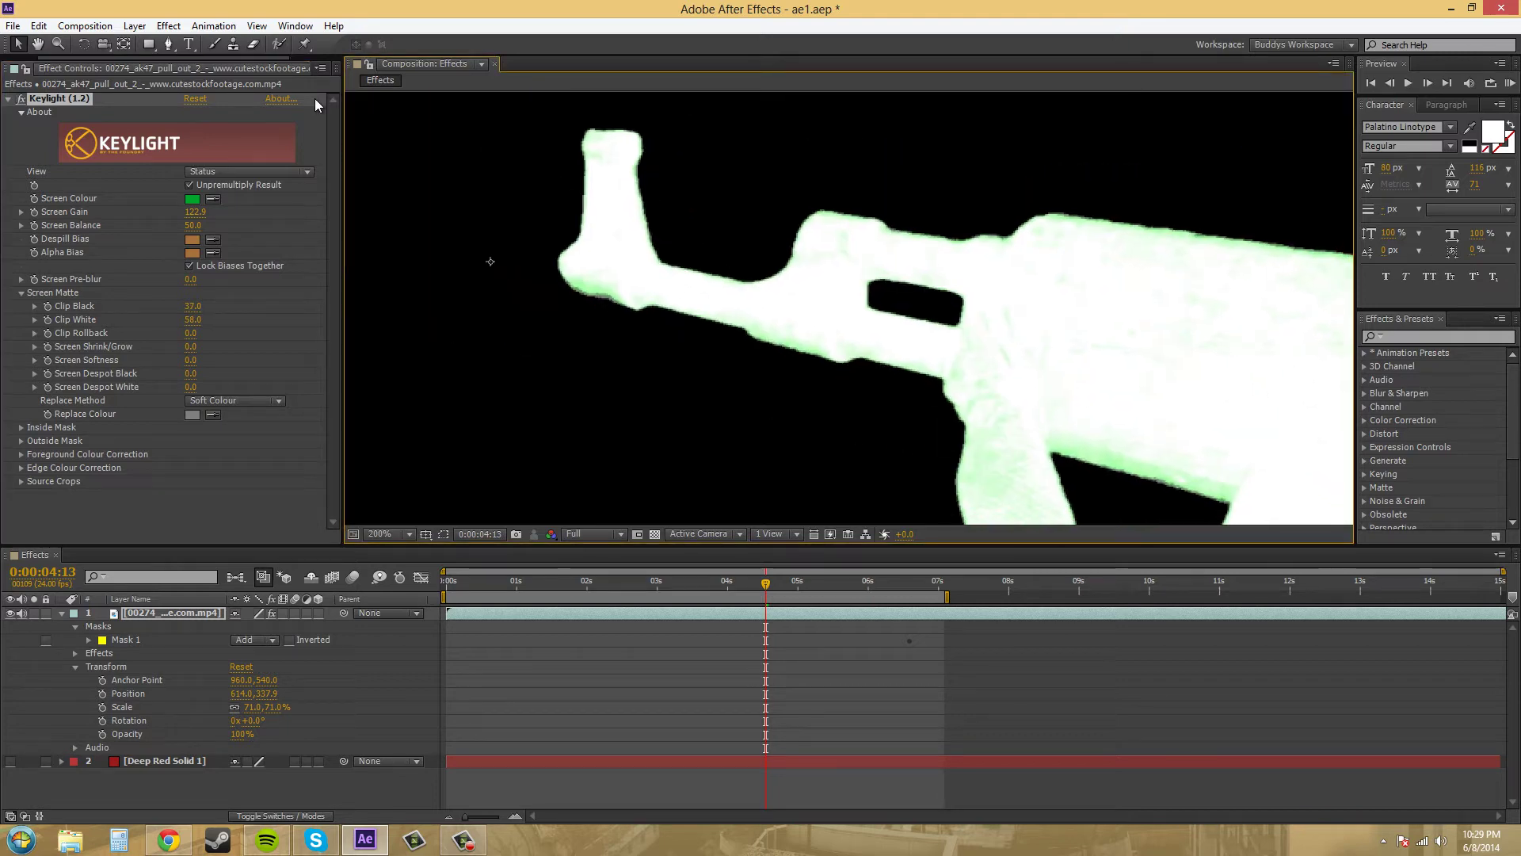
{"action": "left_click", "coordinate": [279, 174]}
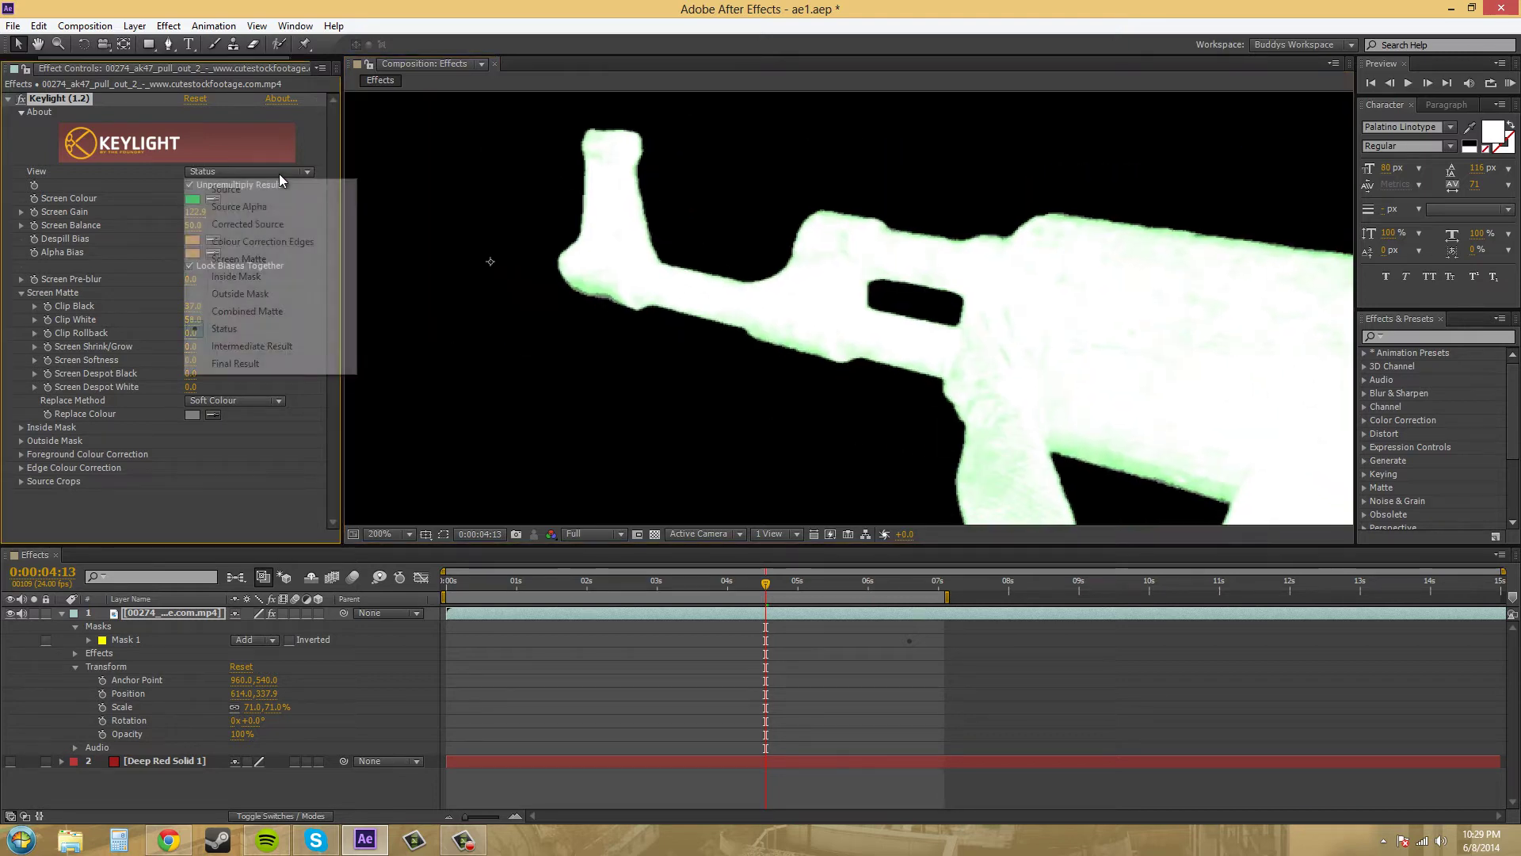
{"action": "left_click", "coordinate": [237, 365]}
{"action": "left_click_drag", "start_coordinate": [766, 333], "coordinate": [563, 259]}
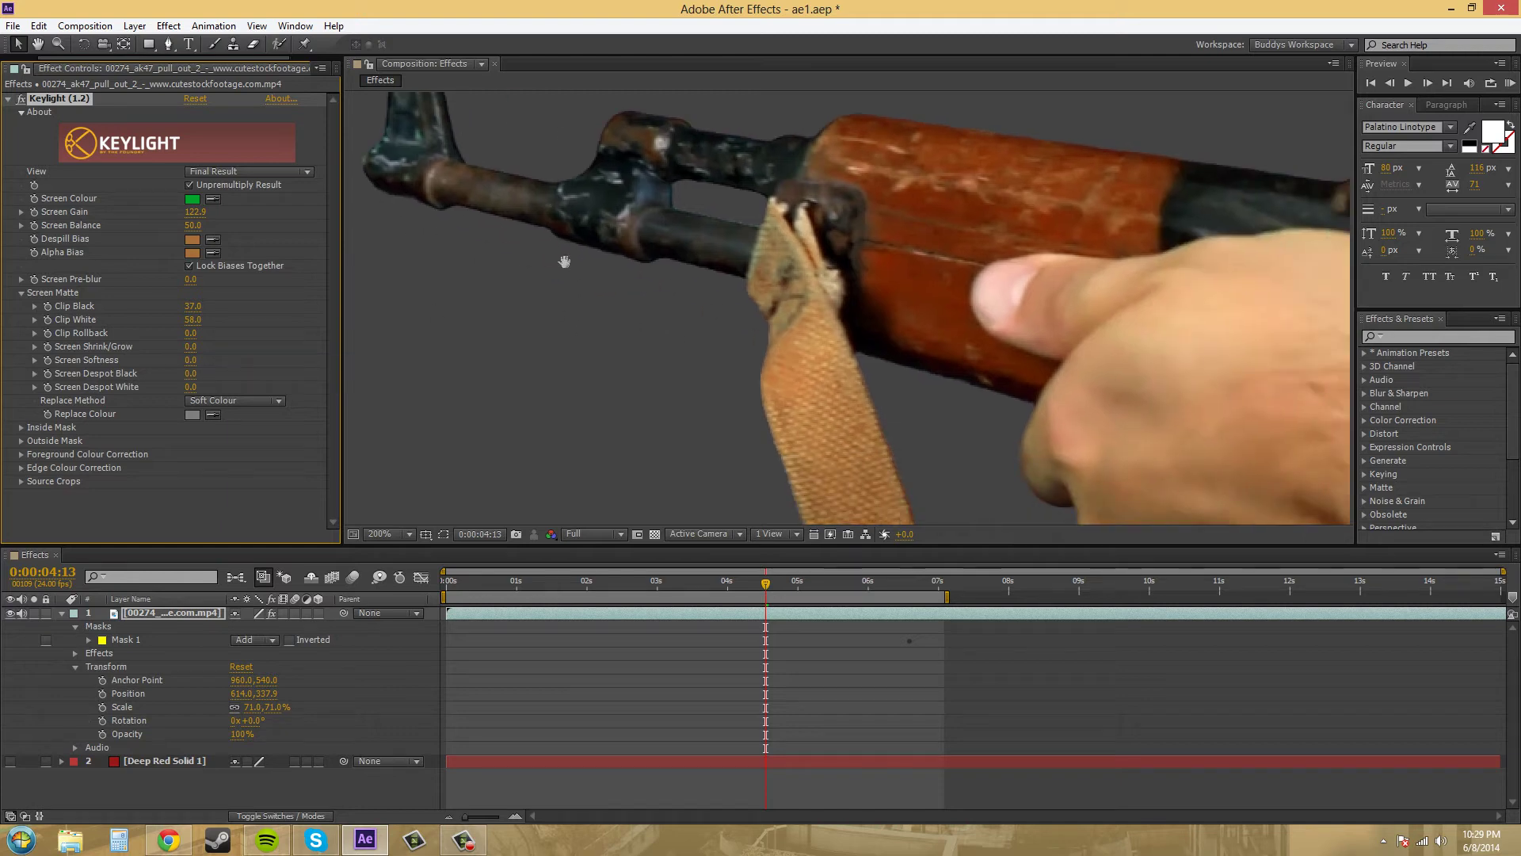
{"action": "left_click_drag", "start_coordinate": [751, 420], "coordinate": [765, 250]}
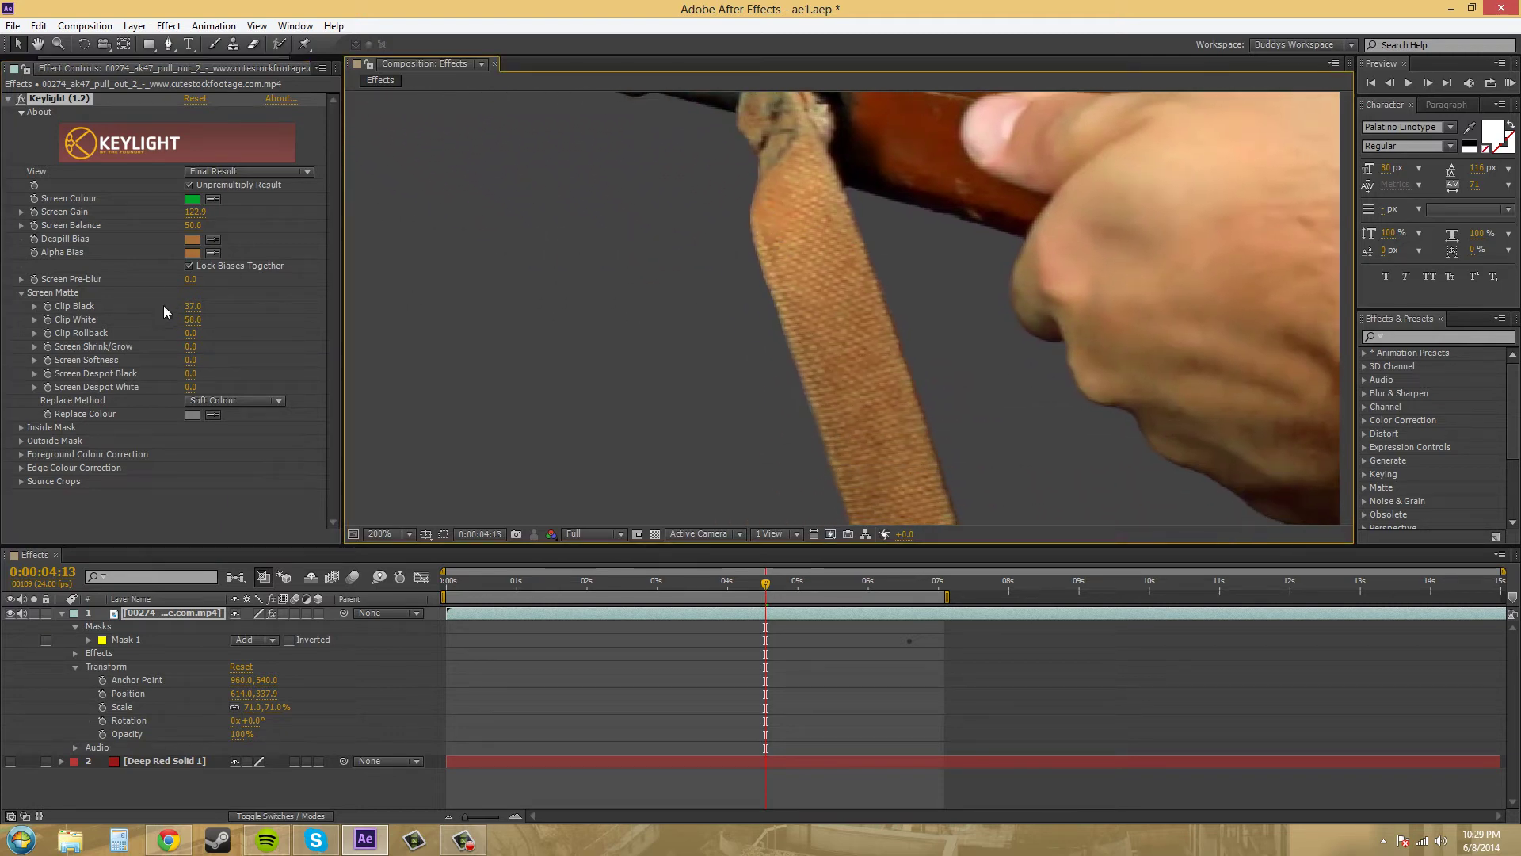
Try Clip Black at 15 to compare the keyed edges, and set it back to 37.
{"action": "left_click", "coordinate": [194, 307]}
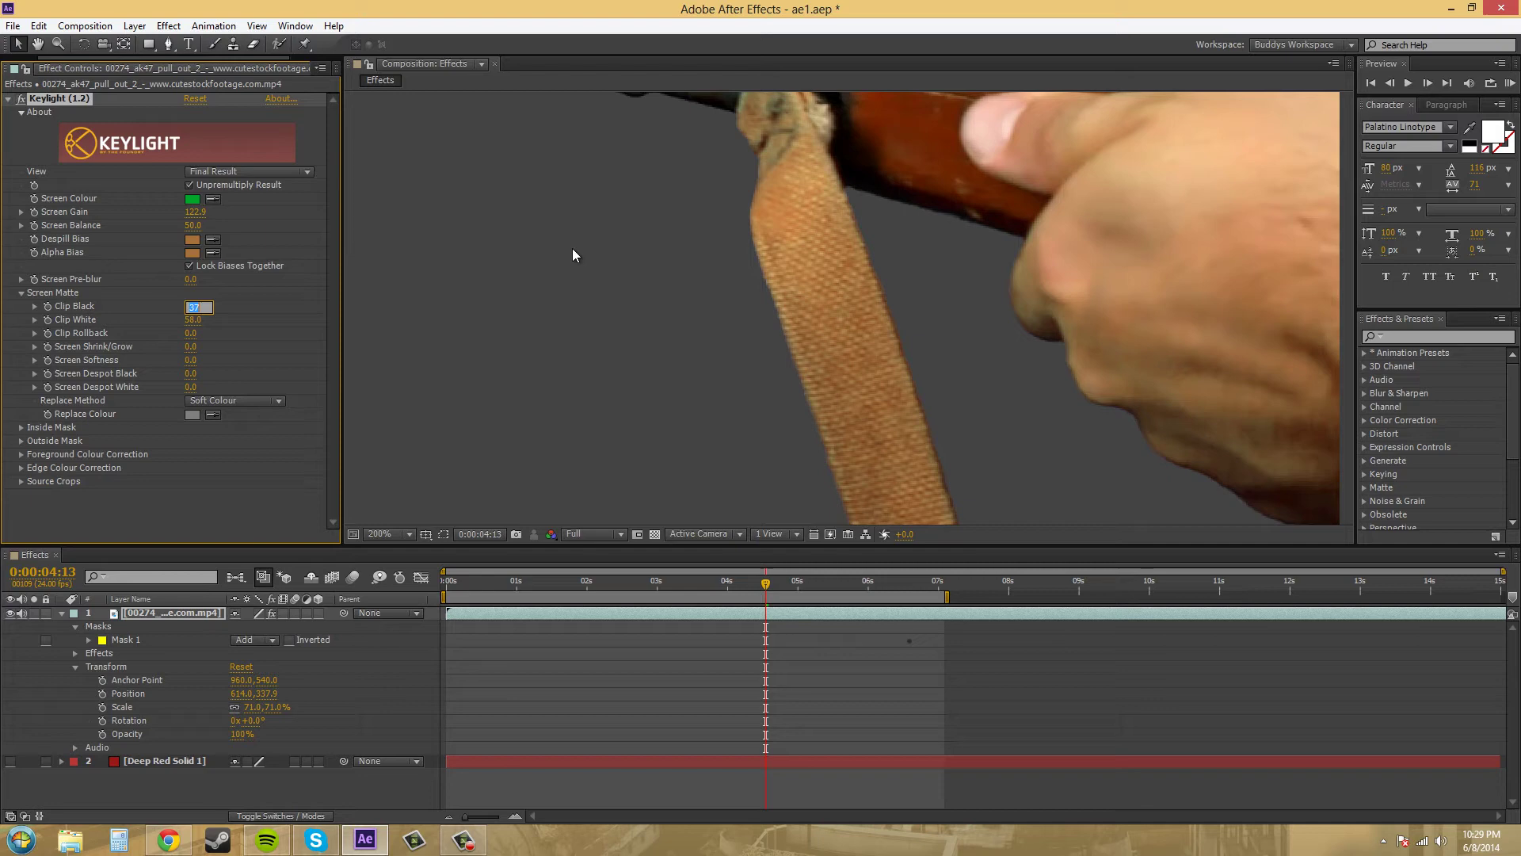
{"action": "left_click_drag", "start_coordinate": [572, 248], "coordinate": [667, 466]}
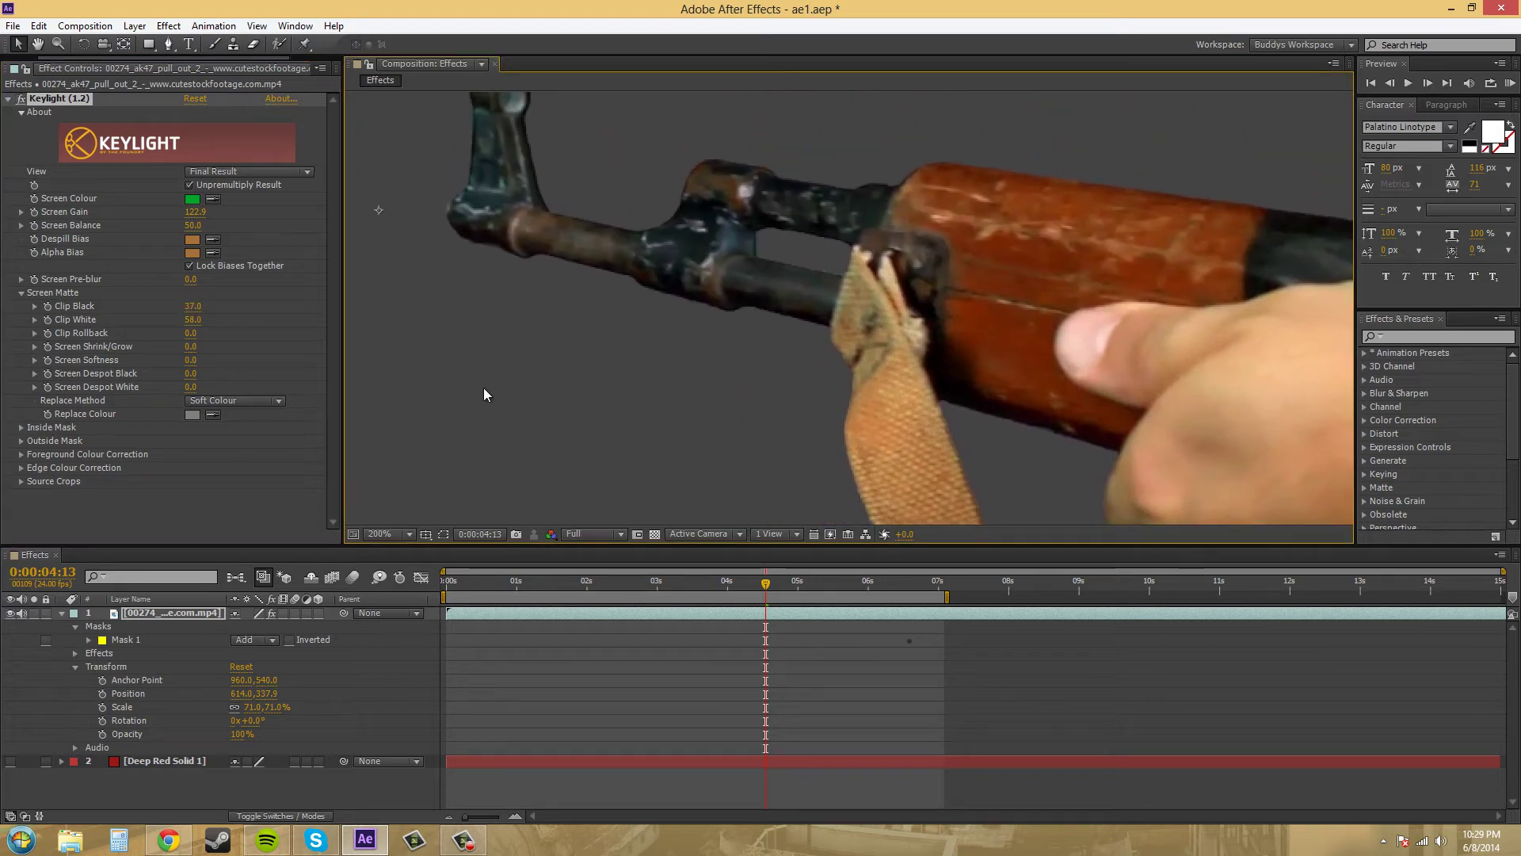
{"action": "left_click", "coordinate": [193, 307]}
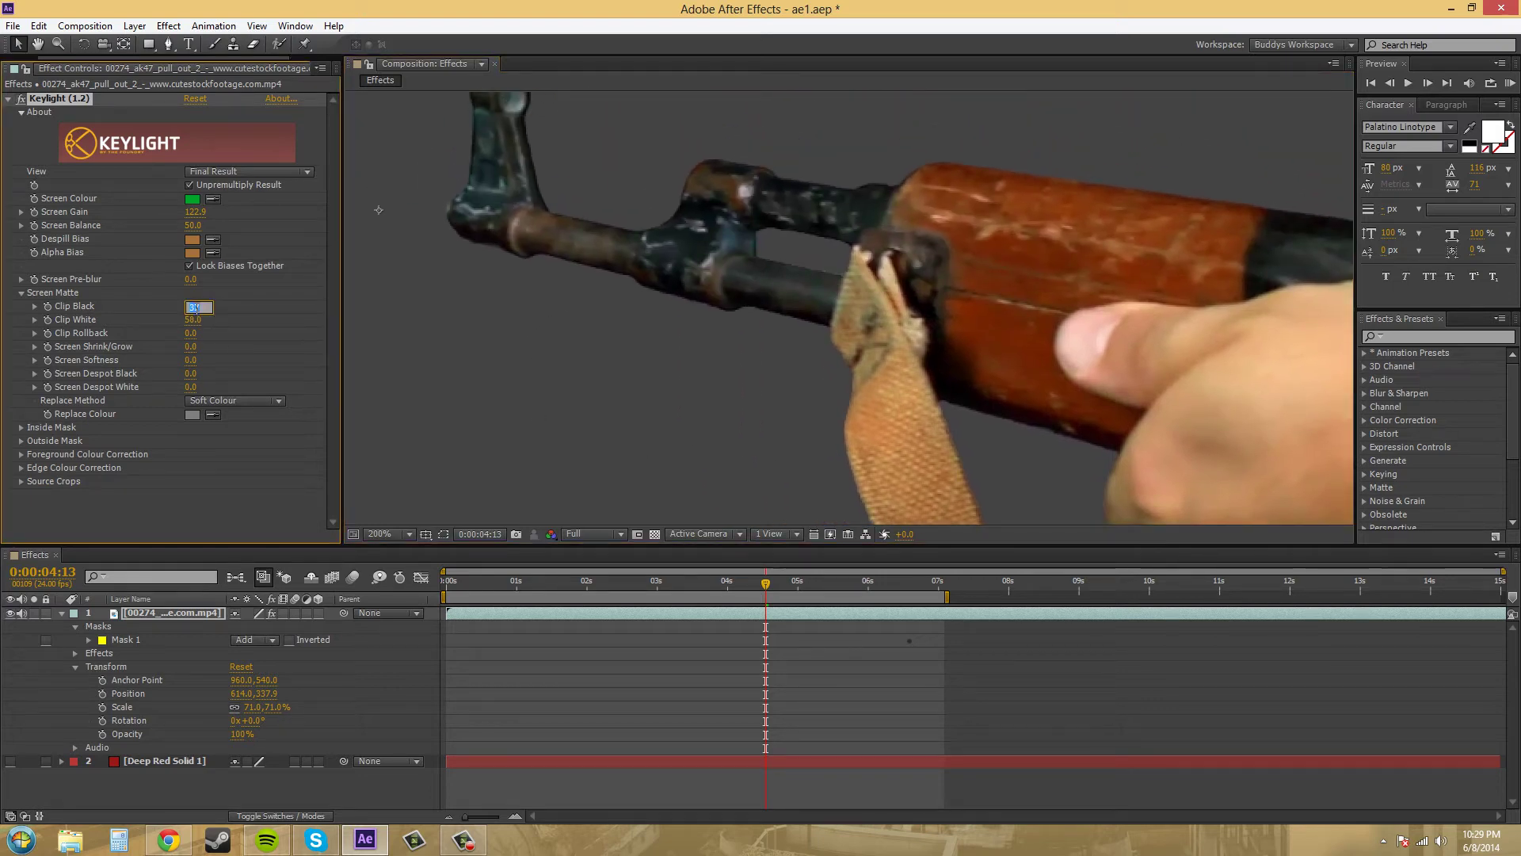
{"action": "type", "text": "15"}
{"action": "left_click", "coordinate": [506, 388]}
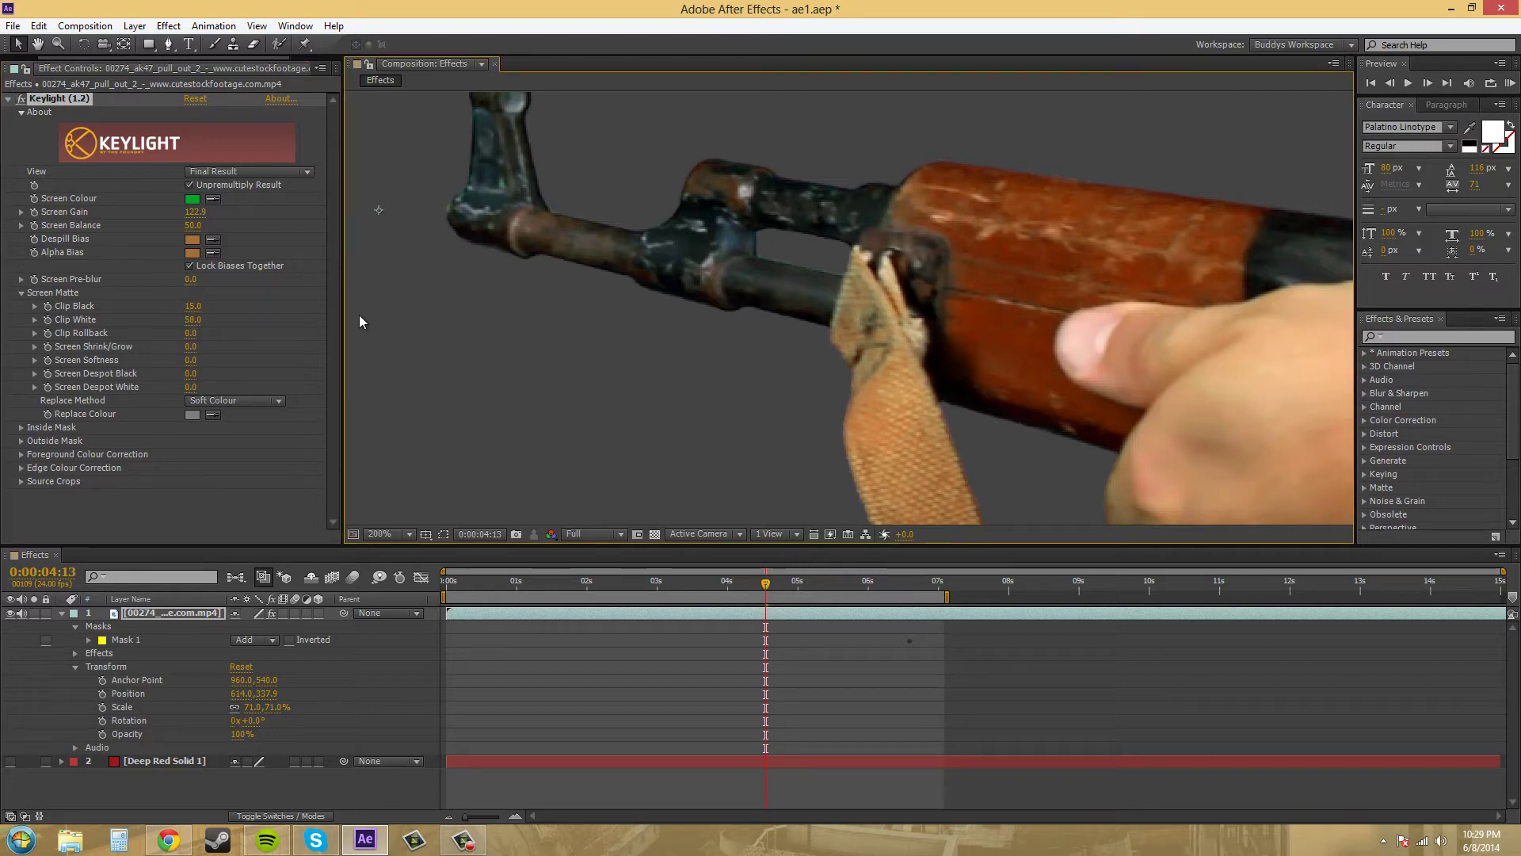
{"action": "left_click", "coordinate": [193, 306]}
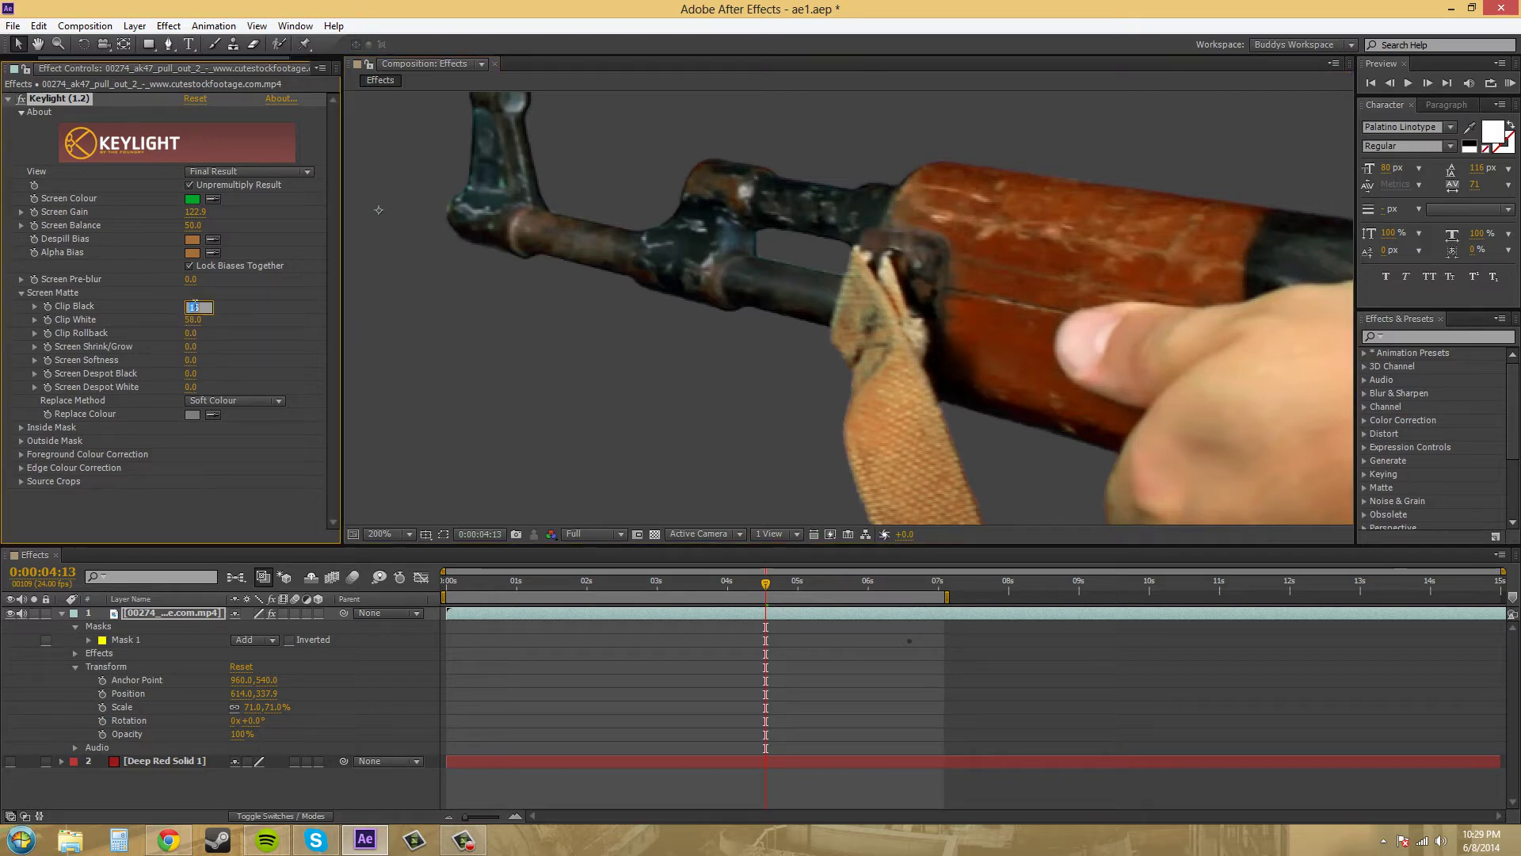
{"action": "type", "text": "37"}
{"action": "left_click", "coordinate": [635, 425]}
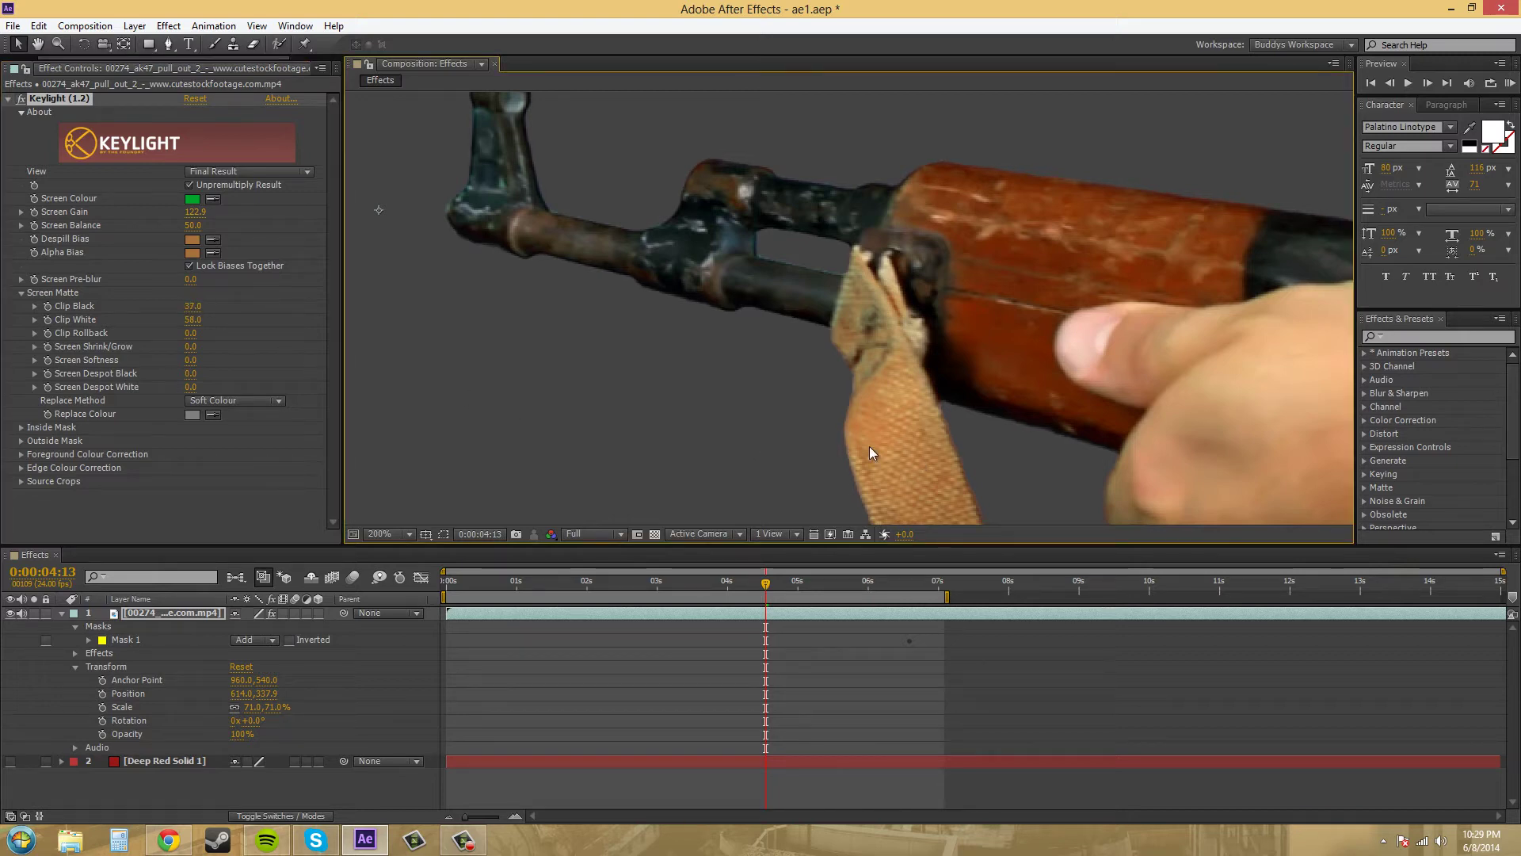
Examine the keyed edges of the strap, handguard and hand up close in the final result.
{"action": "left_click_drag", "start_coordinate": [870, 453], "coordinate": [675, 304]}
{"action": "left_click_drag", "start_coordinate": [859, 373], "coordinate": [883, 321]}
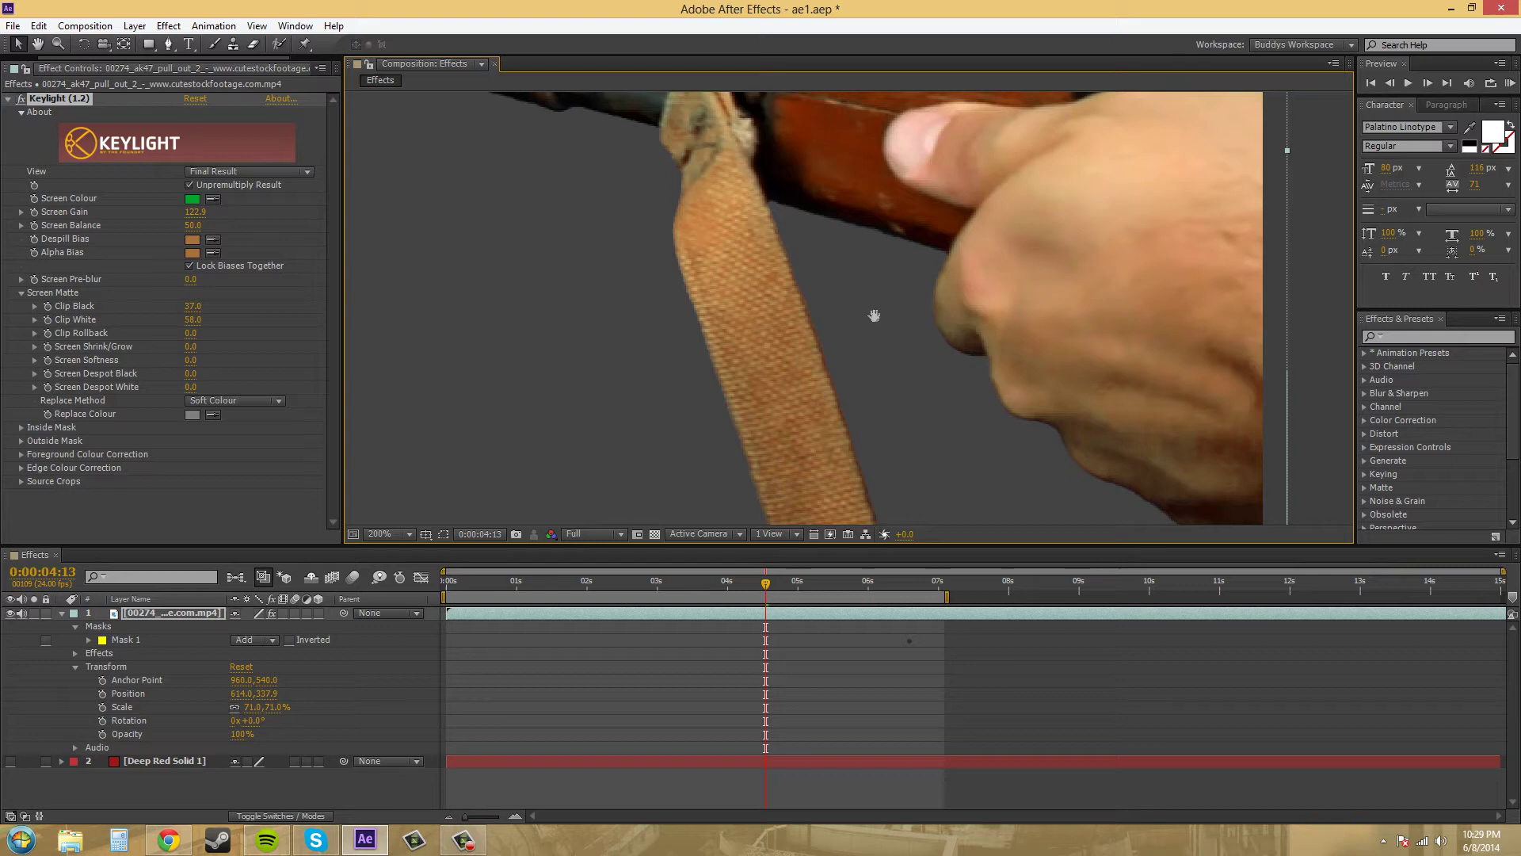
{"action": "scroll", "coordinate": [916, 331], "scroll_direction": "down", "scroll_amount": 1}
{"action": "scroll", "coordinate": [918, 321], "scroll_direction": "up", "scroll_amount": 2}
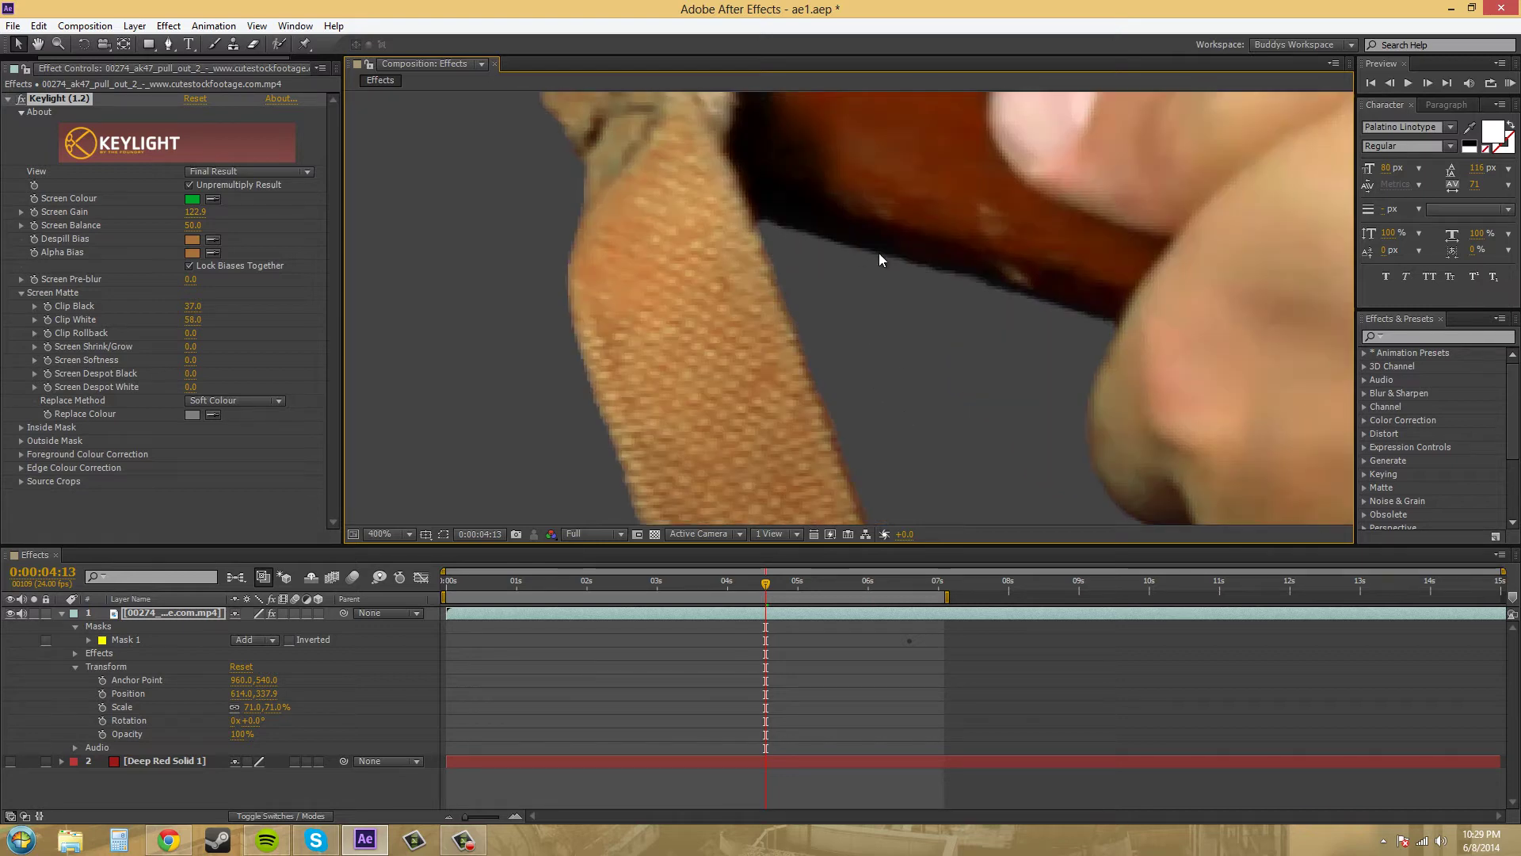
{"action": "scroll", "coordinate": [851, 333], "scroll_direction": "down", "scroll_amount": 1}
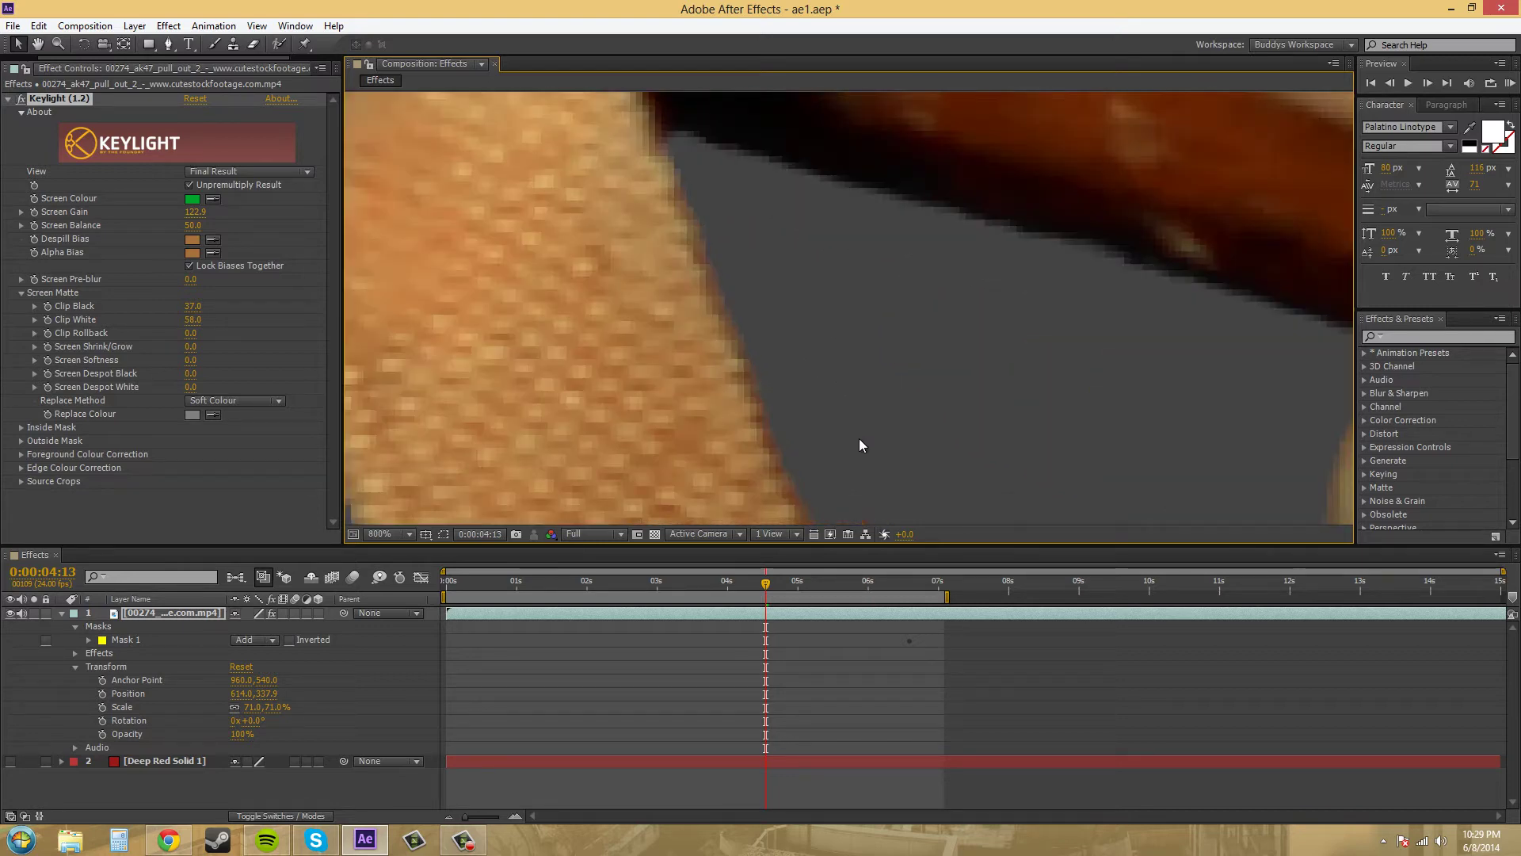
{"action": "scroll", "coordinate": [792, 321], "scroll_direction": "down", "scroll_amount": 1}
{"action": "scroll", "coordinate": [863, 357], "scroll_direction": "up", "scroll_amount": 2}
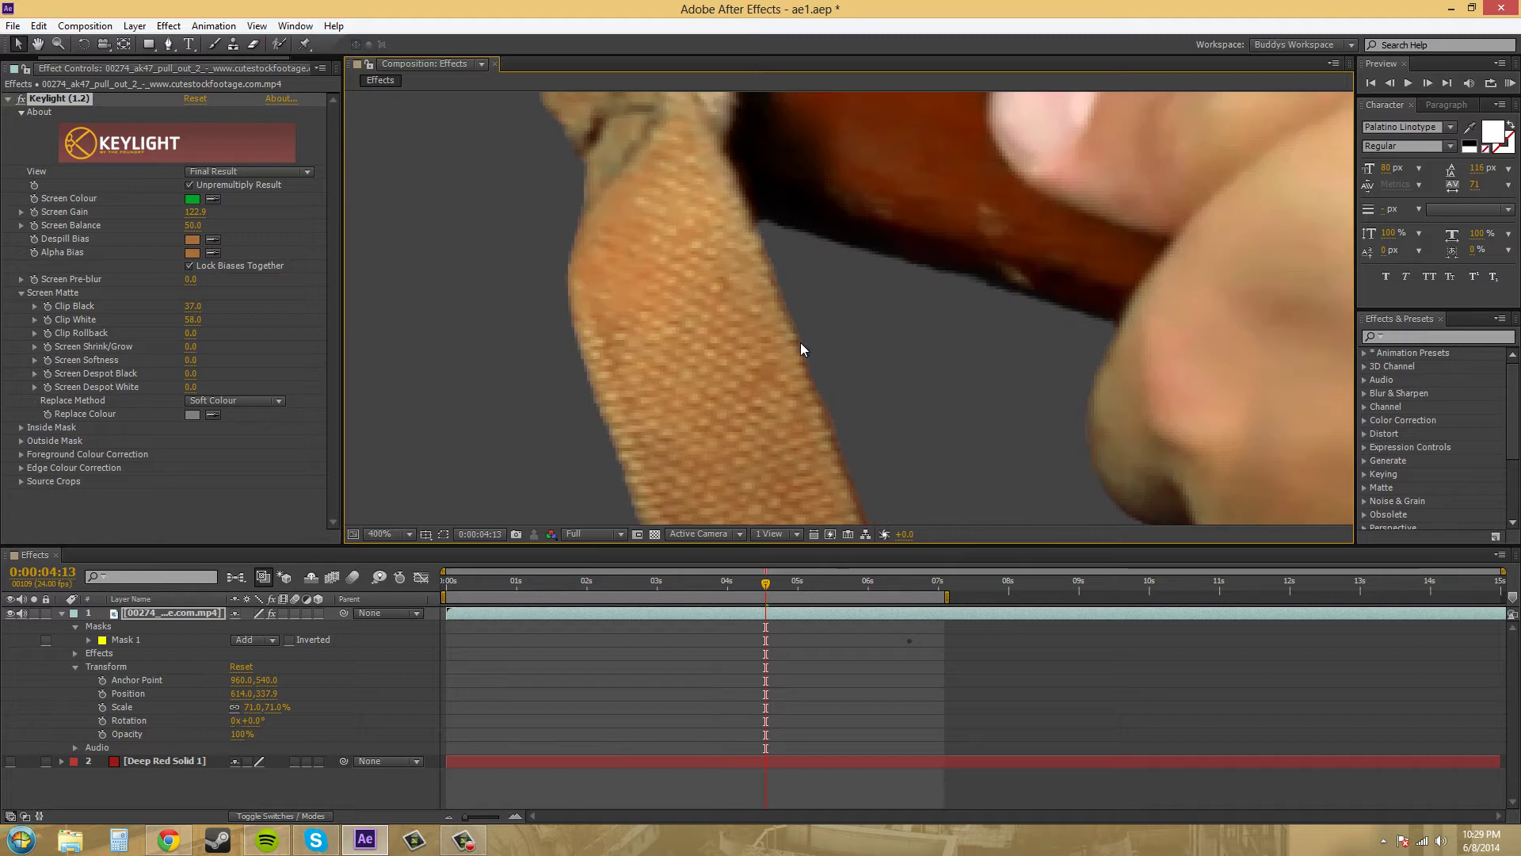
{"action": "left_click_drag", "start_coordinate": [885, 396], "coordinate": [786, 264]}
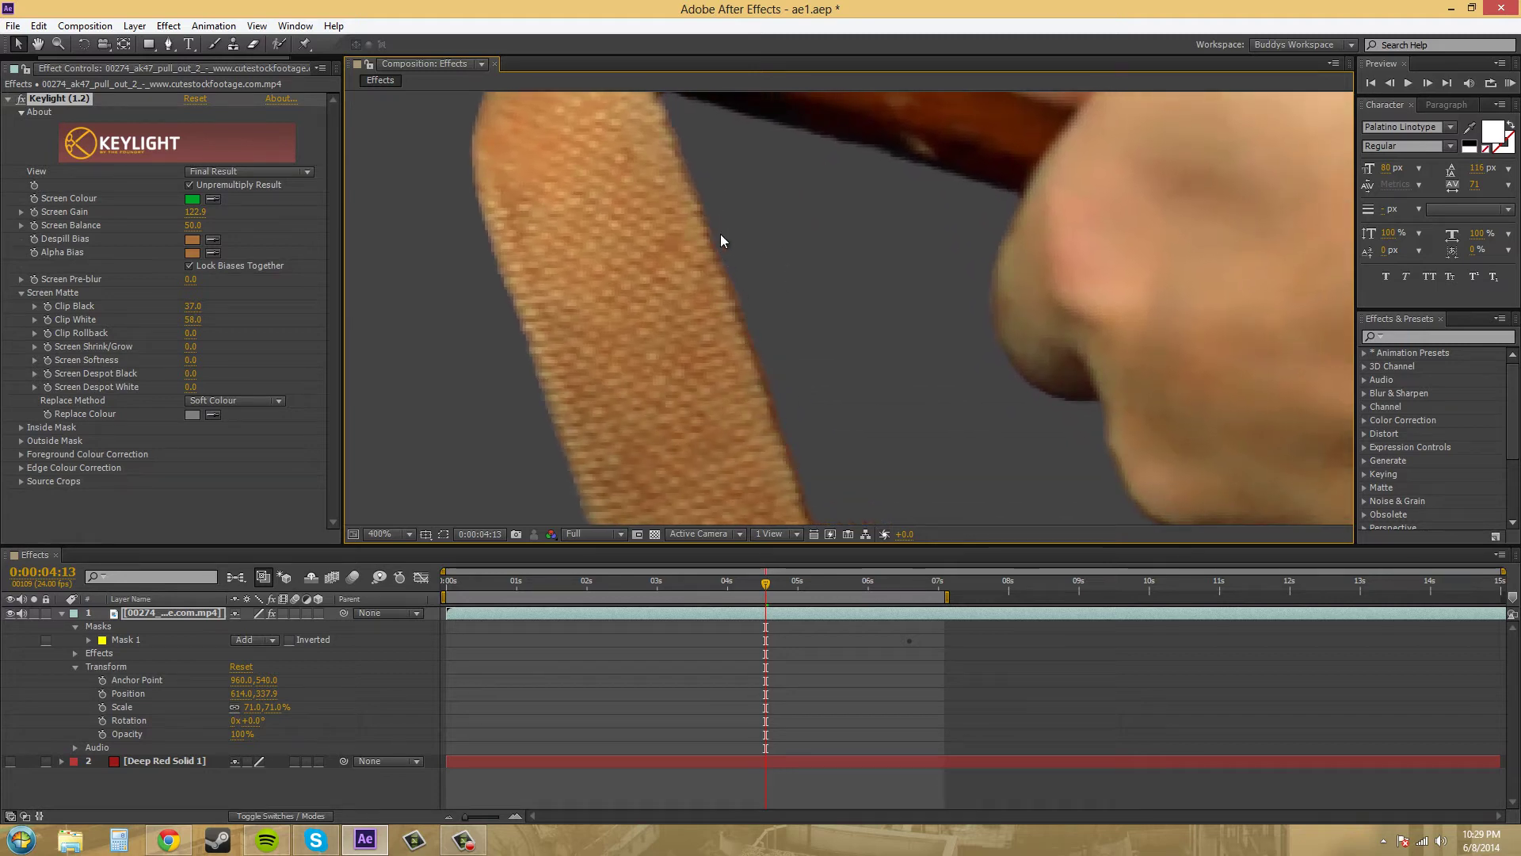
Compare the strap and hand edges with Clip Black at 15, and restore it to 37.
{"action": "left_click", "coordinate": [190, 306]}
{"action": "type", "text": "15"}
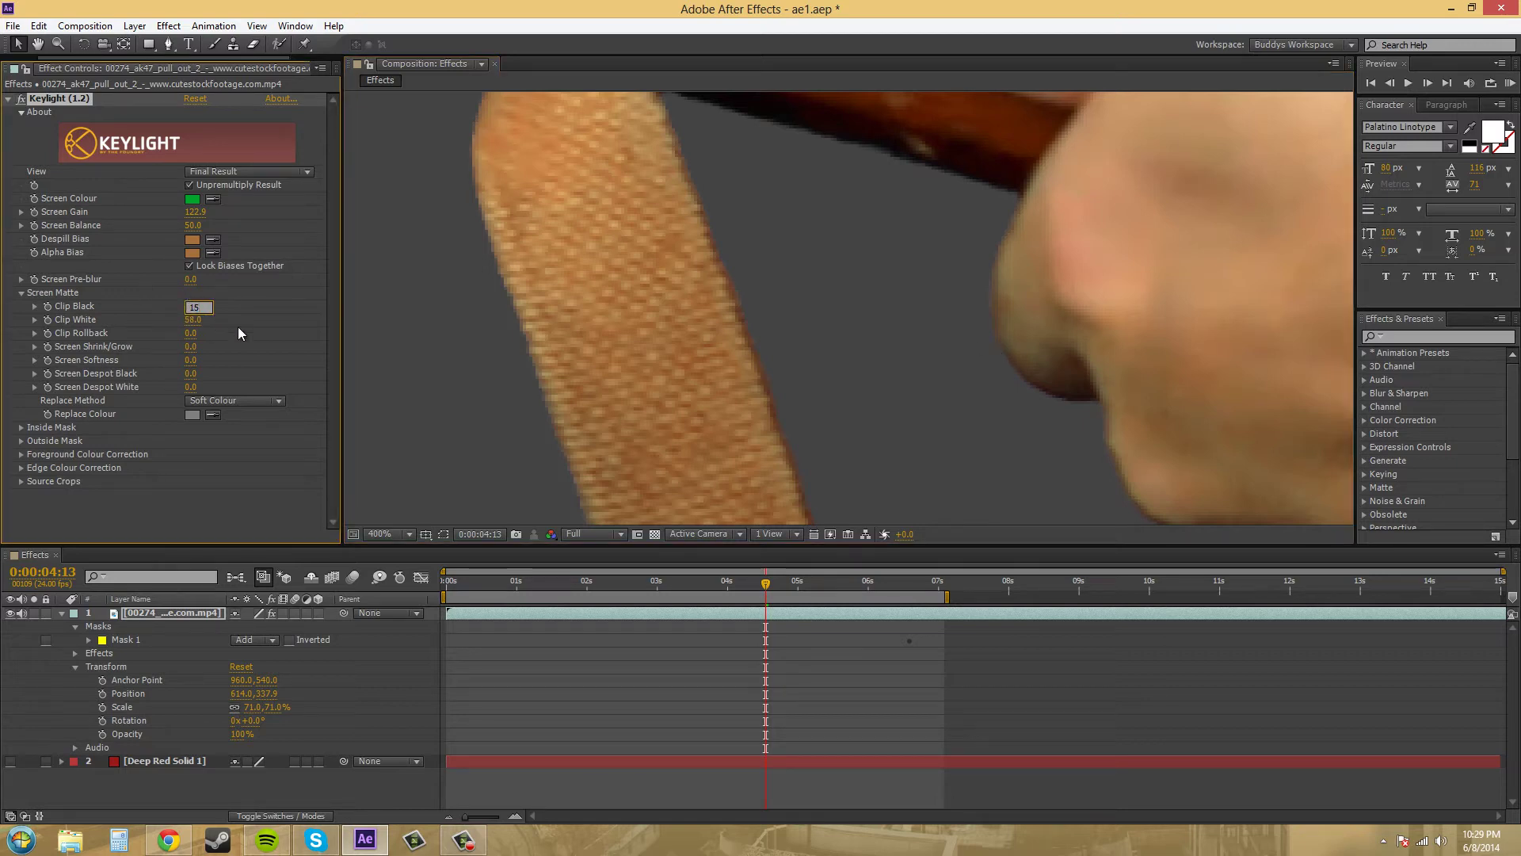
{"action": "key", "text": "Return"}
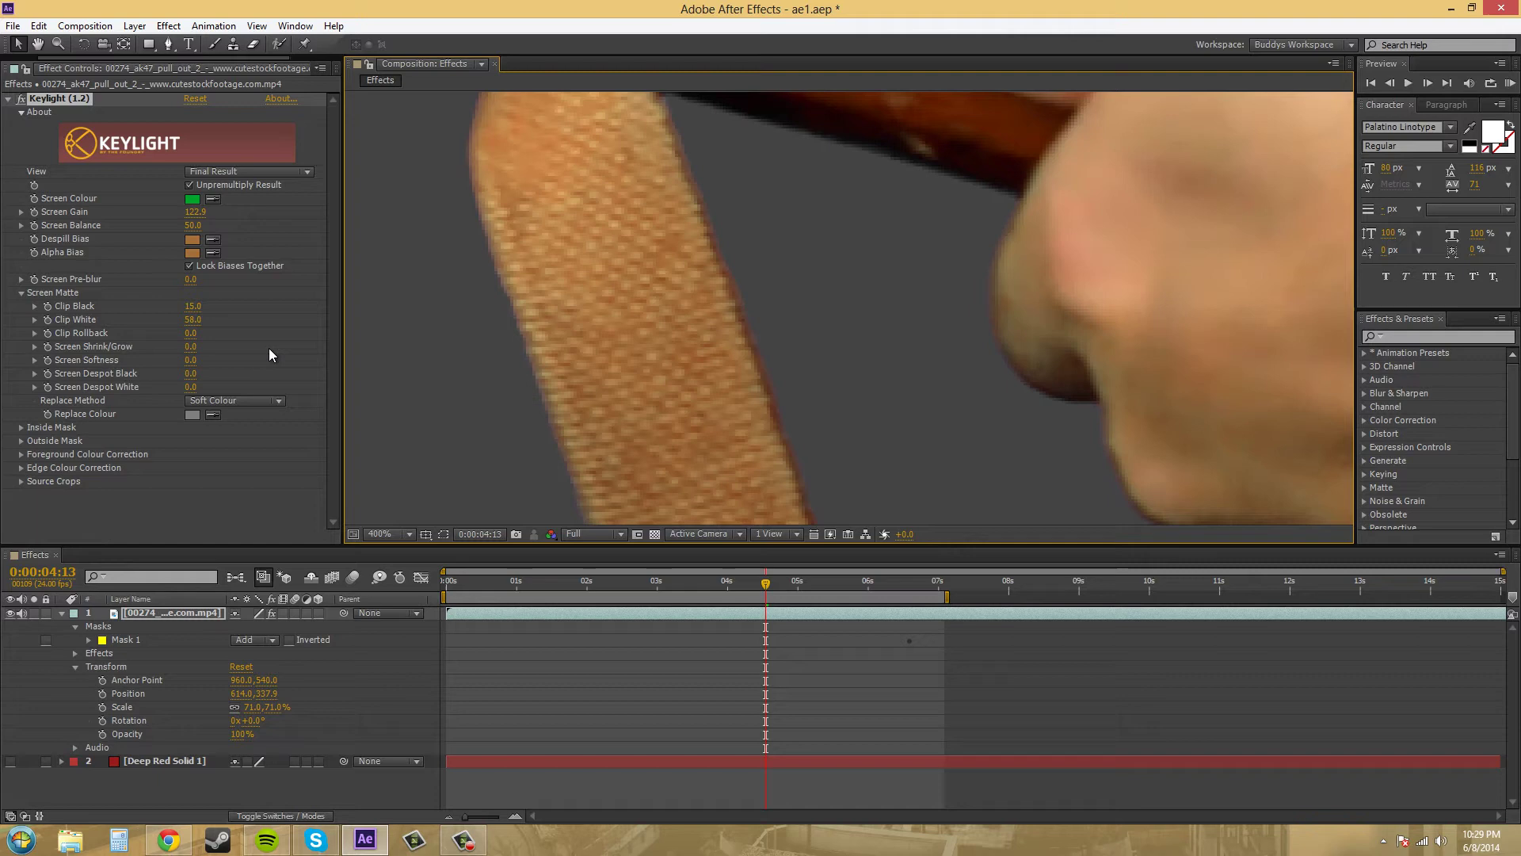
{"action": "left_click", "coordinate": [193, 307]}
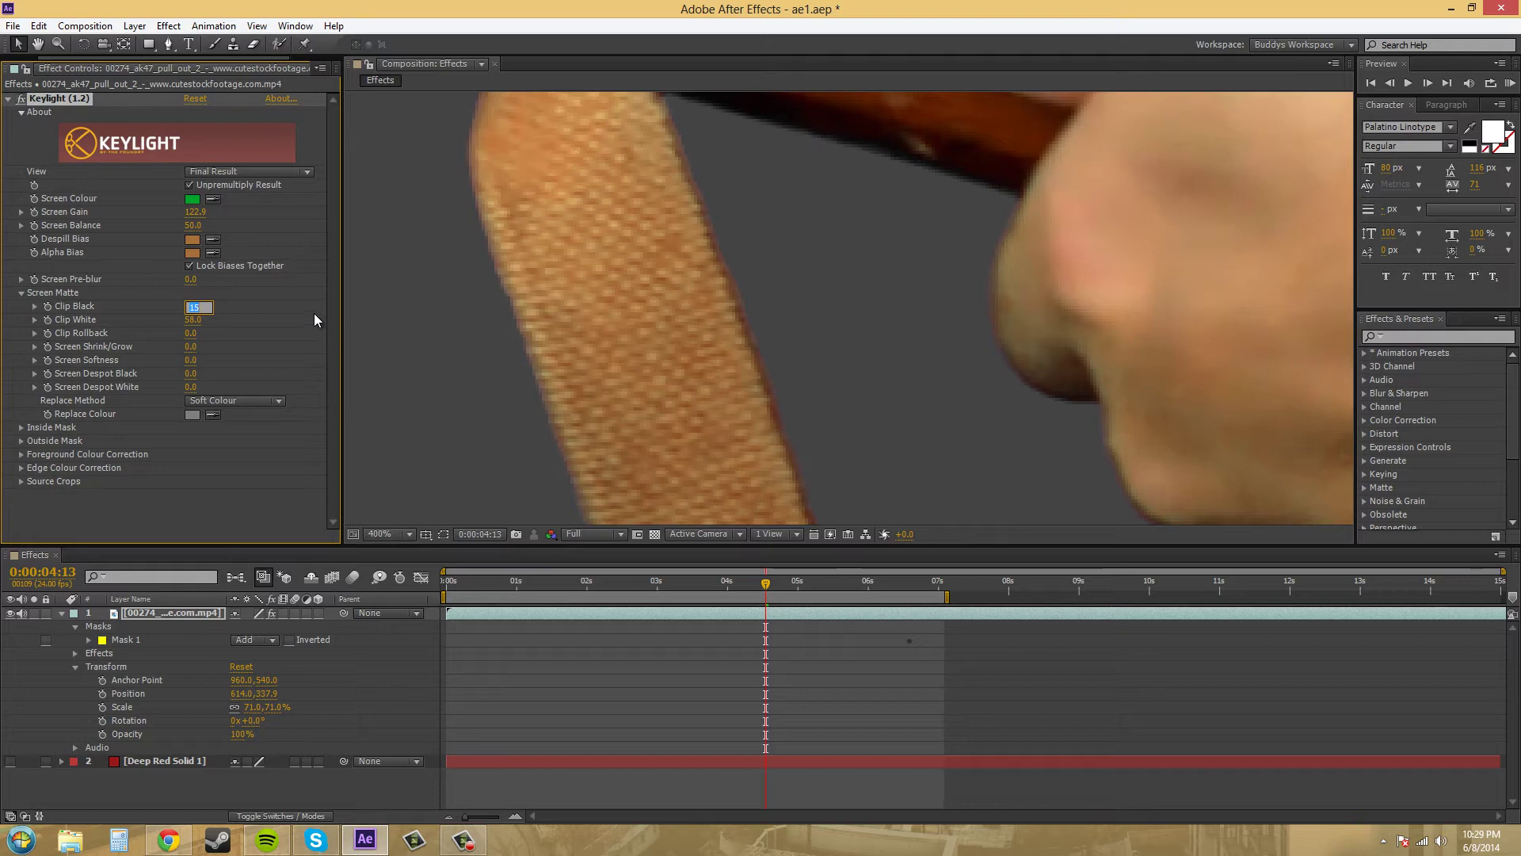
{"action": "type", "text": "37"}
{"action": "key", "text": "Return"}
{"action": "scroll", "coordinate": [832, 389], "scroll_direction": "down", "scroll_amount": 4}
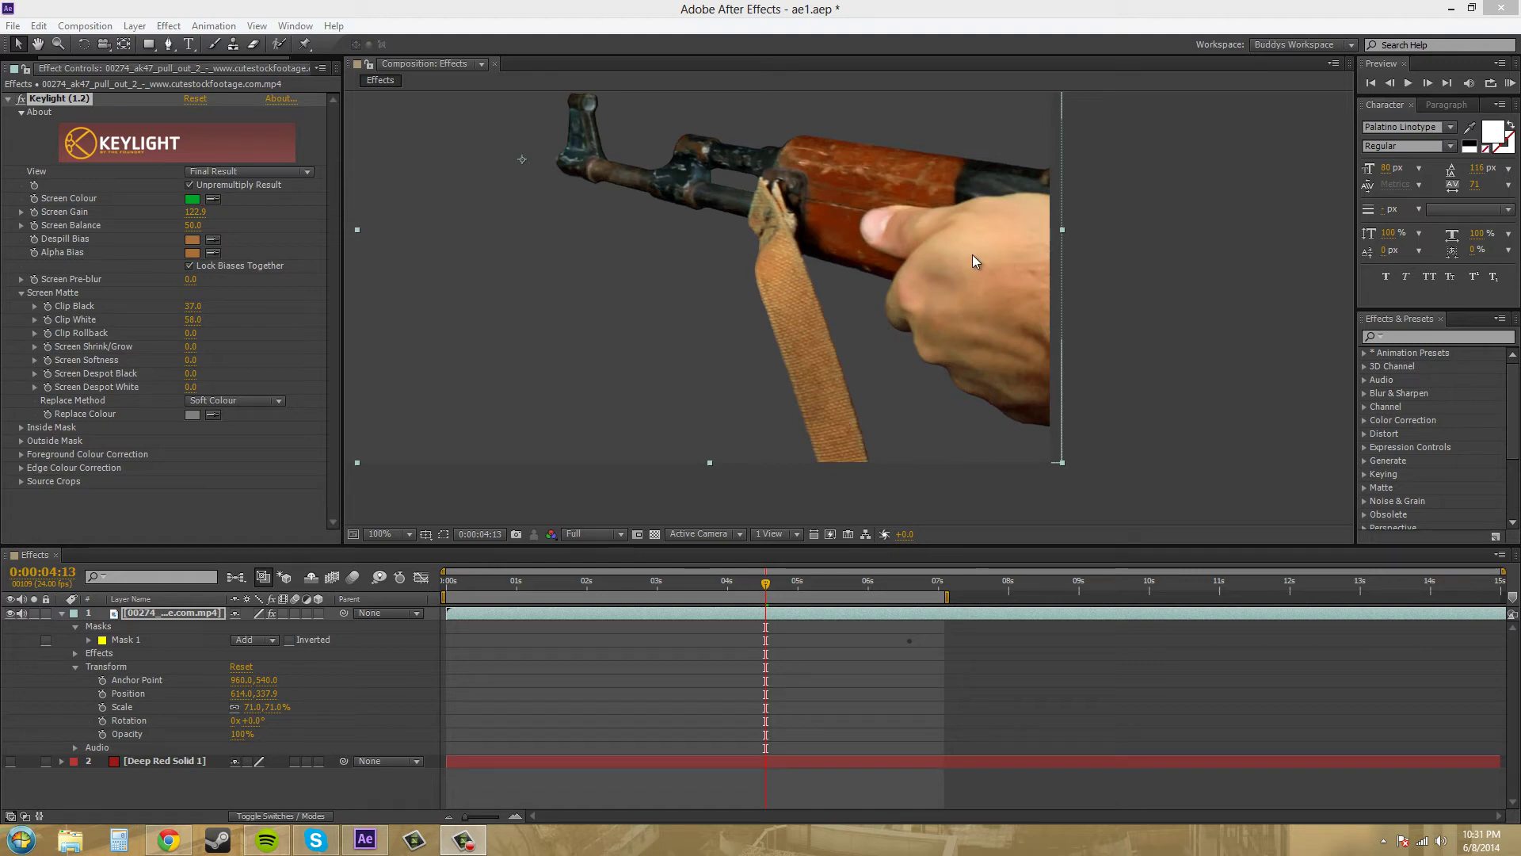
Try Hard Colour as the Screen Matte's Replace Method and check the strap and hand edges up close.
{"action": "left_click", "coordinate": [225, 401]}
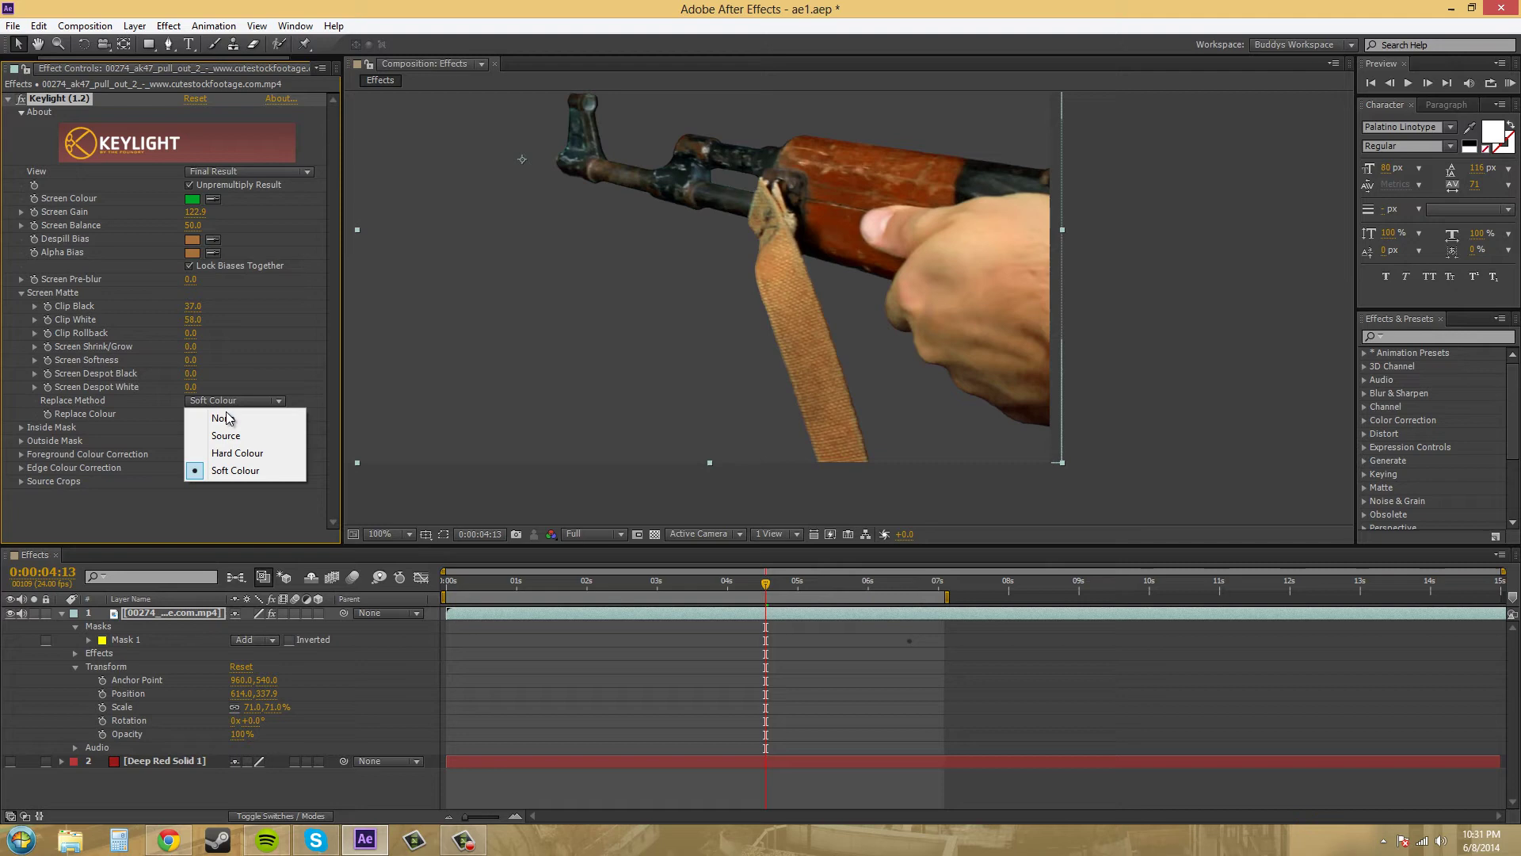
{"action": "left_click", "coordinate": [236, 453]}
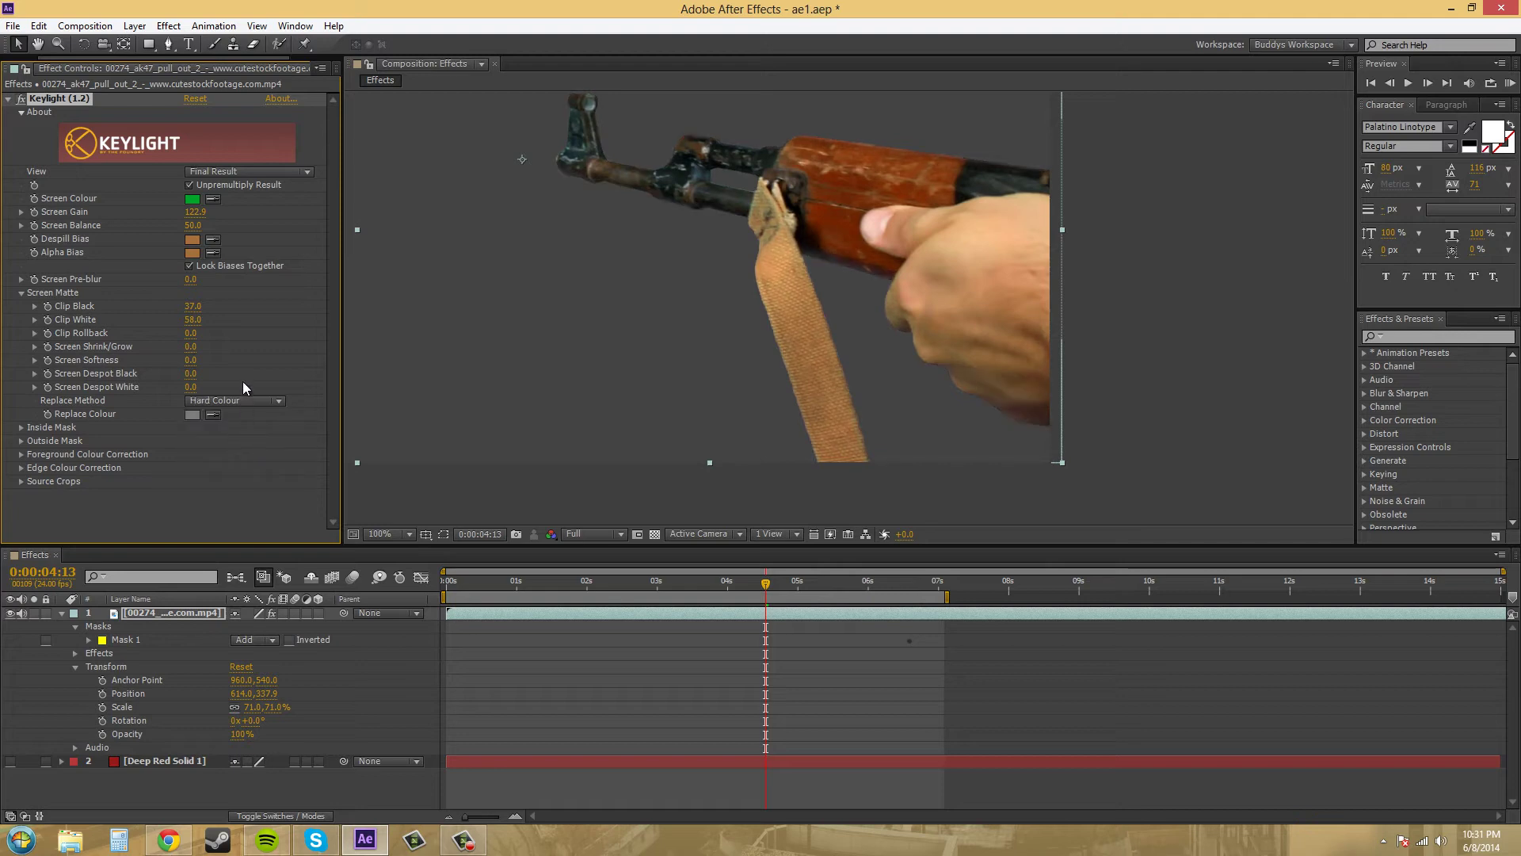
{"action": "left_click", "coordinate": [245, 402]}
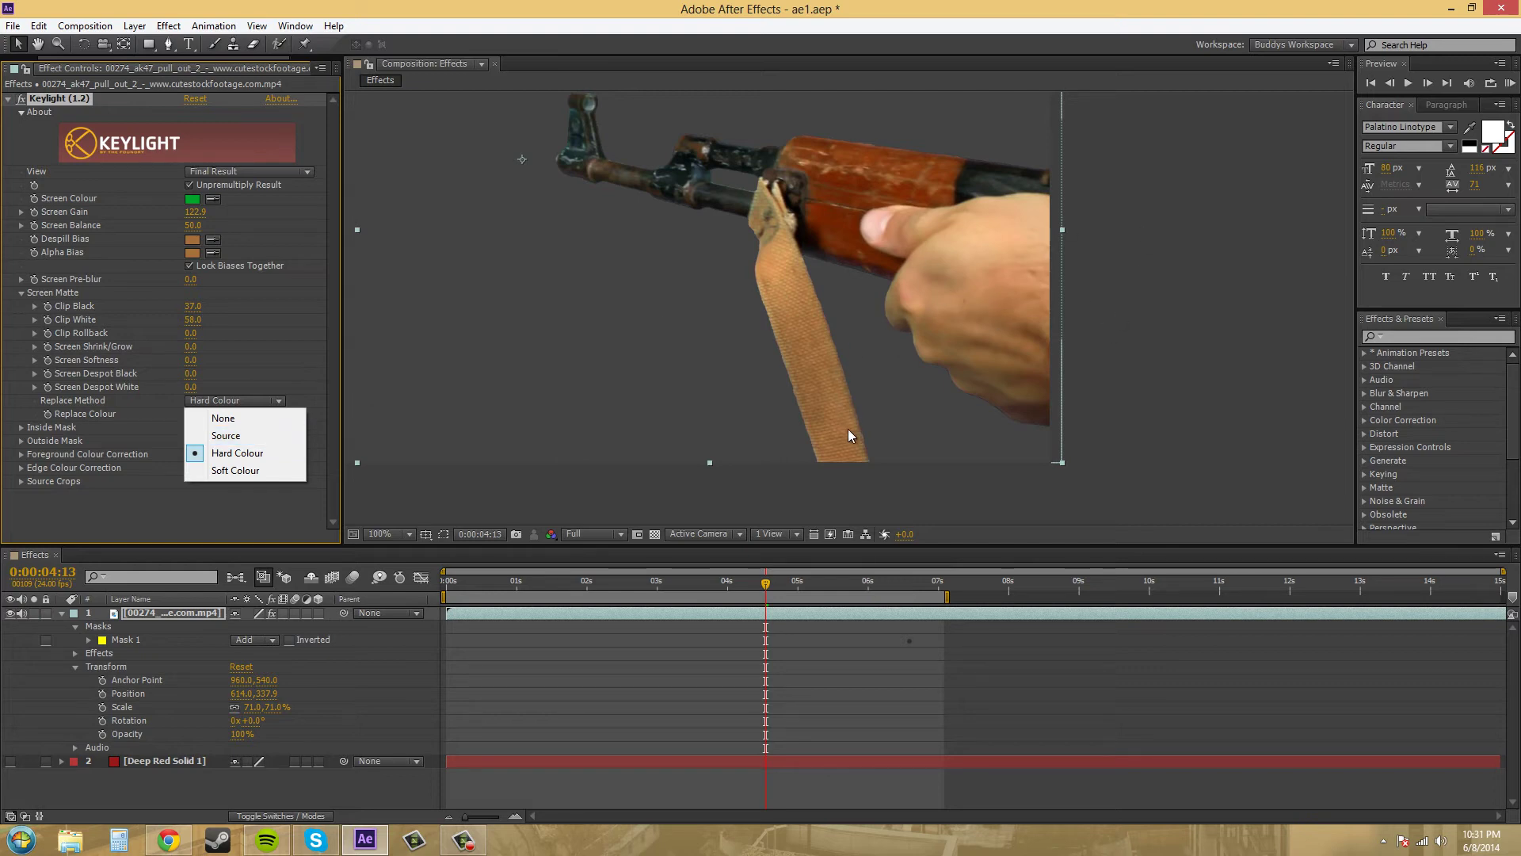
{"action": "left_click", "coordinate": [889, 409]}
{"action": "scroll", "coordinate": [891, 407], "scroll_direction": "up", "scroll_amount": 1}
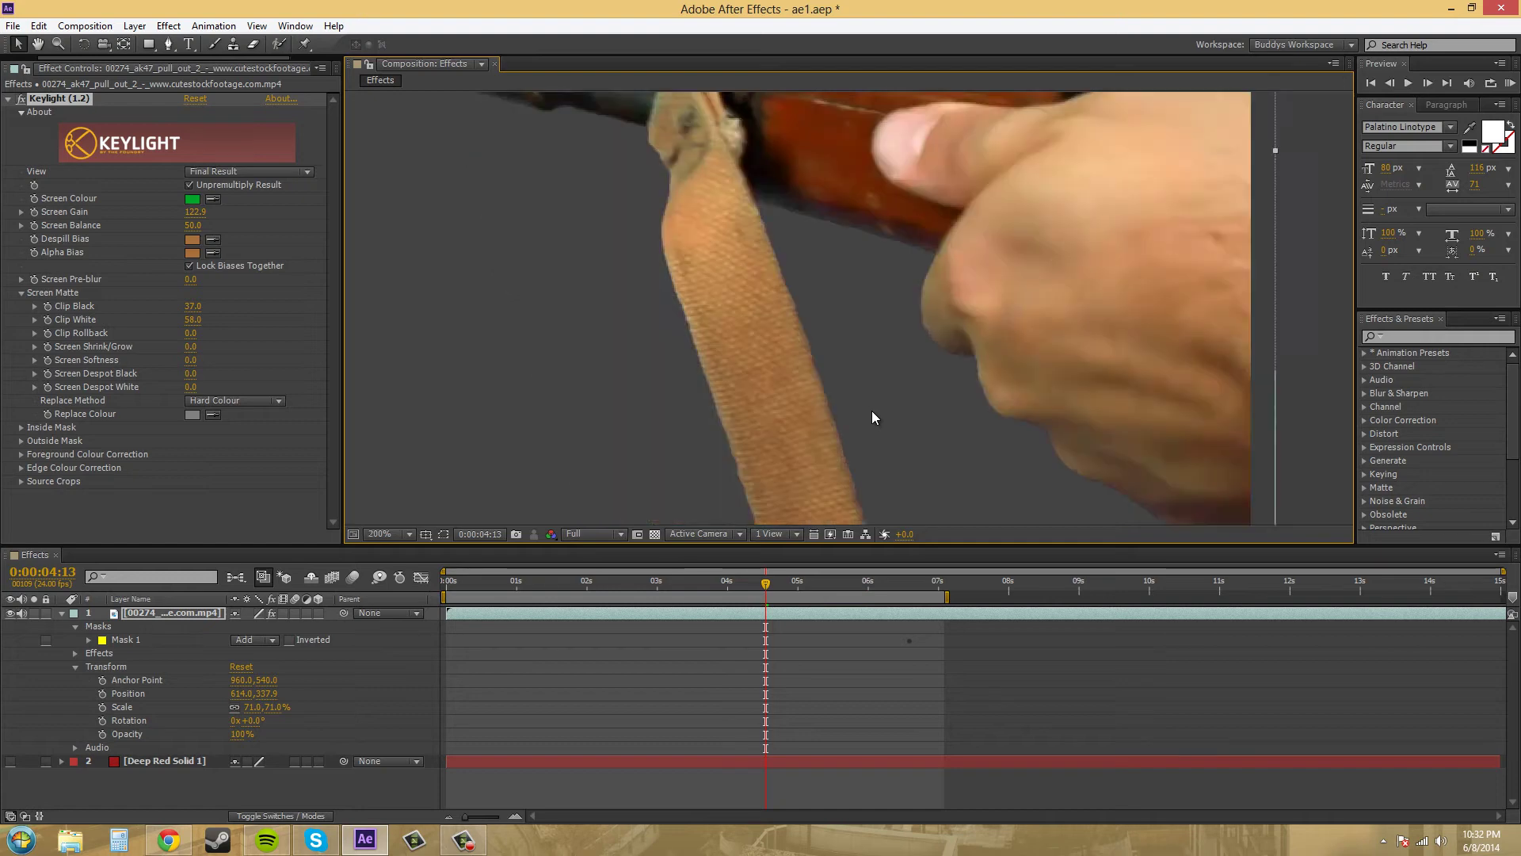
{"action": "scroll", "coordinate": [871, 410], "scroll_direction": "down", "scroll_amount": 1}
Try Source and None as the Replace Method to compare how the keyed edges are coloured.
{"action": "left_click", "coordinate": [252, 402]}
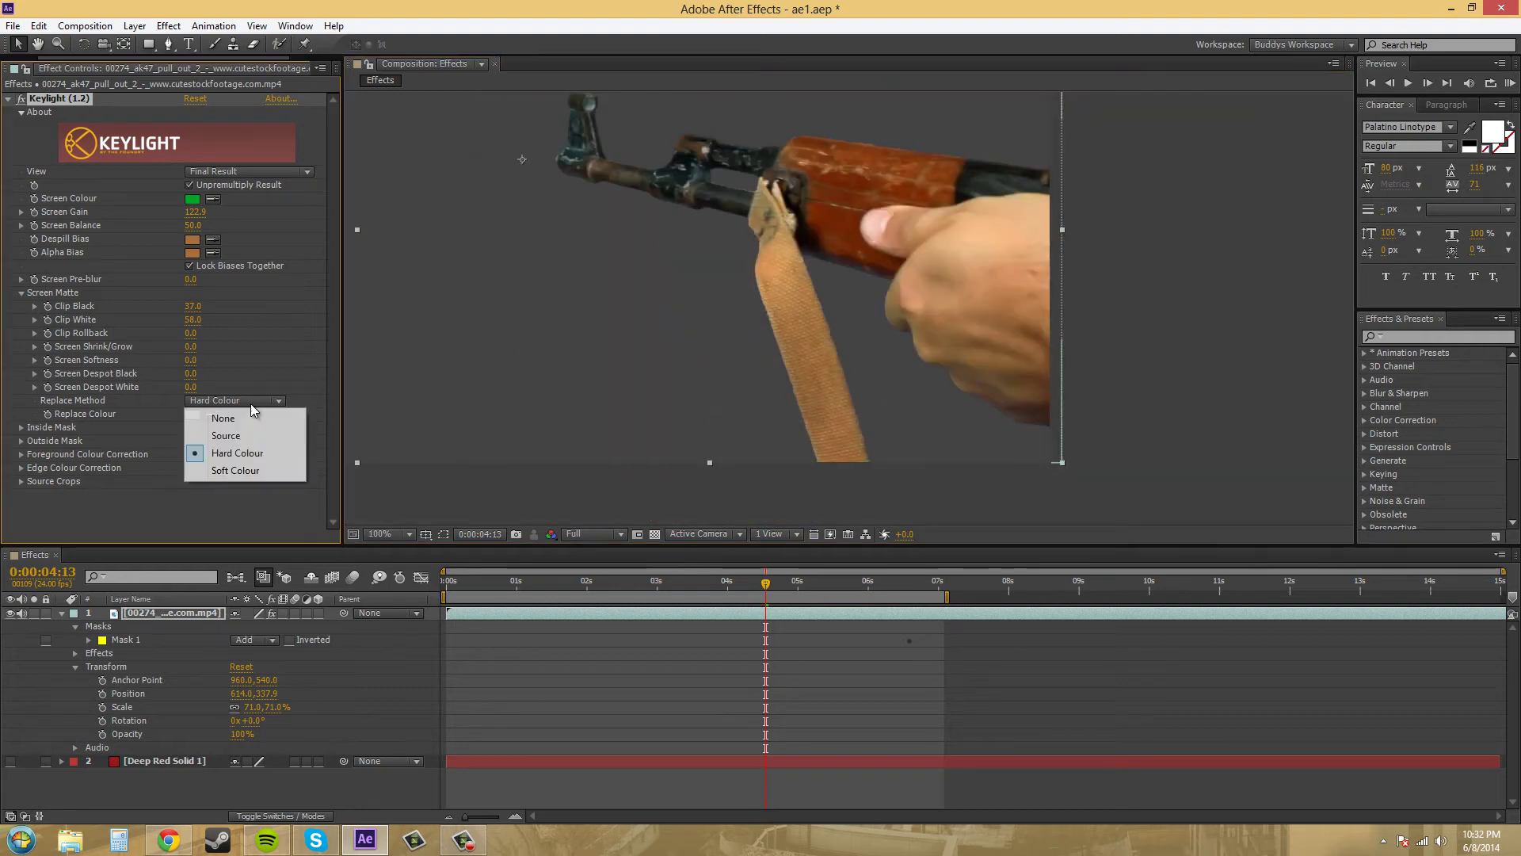
{"action": "left_click", "coordinate": [246, 434]}
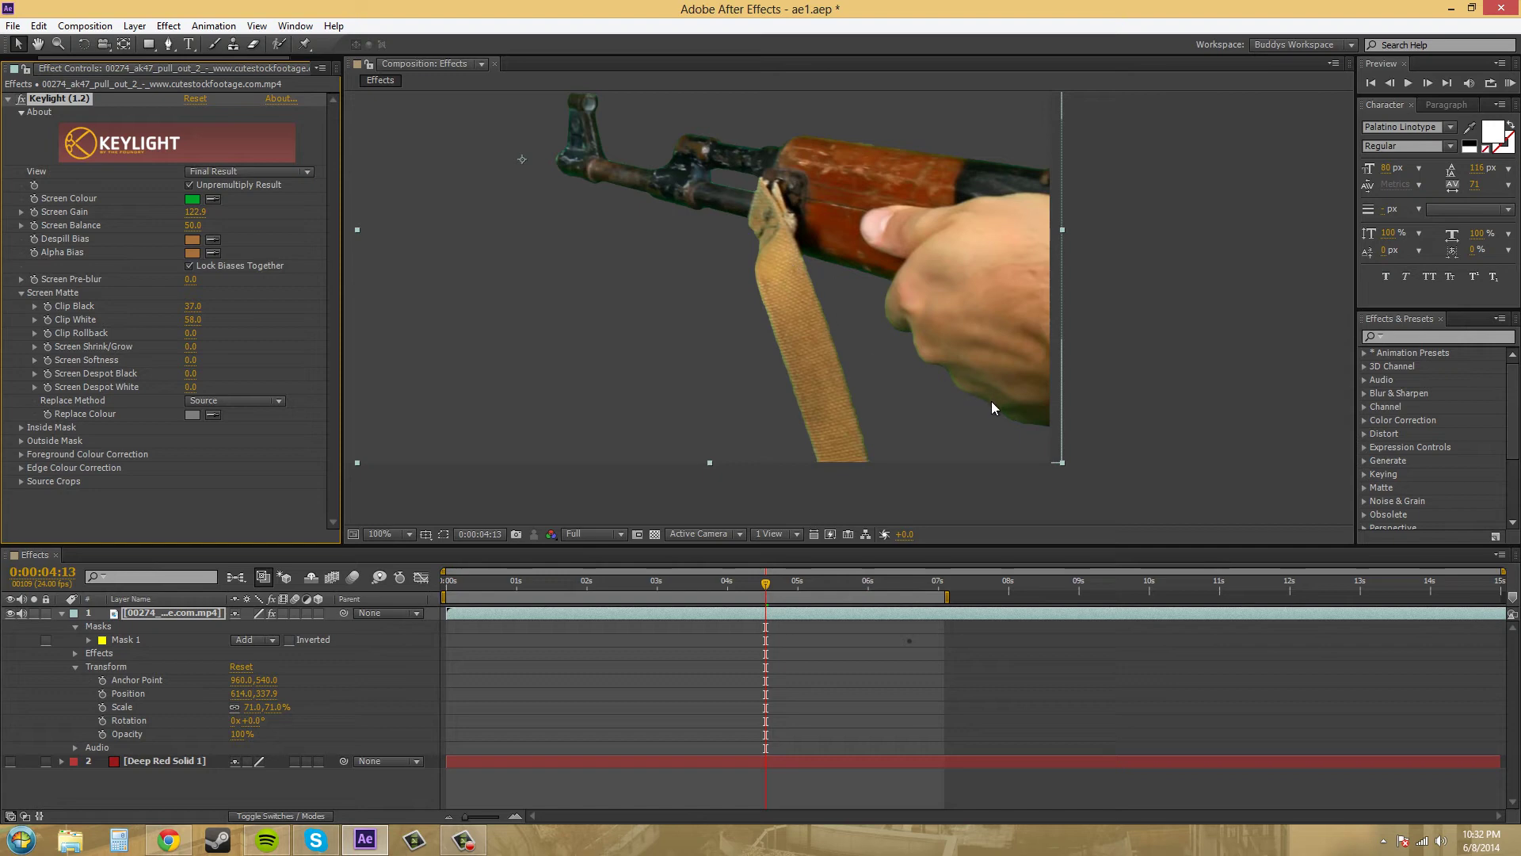
{"action": "left_click", "coordinate": [266, 402]}
{"action": "left_click", "coordinate": [255, 415]}
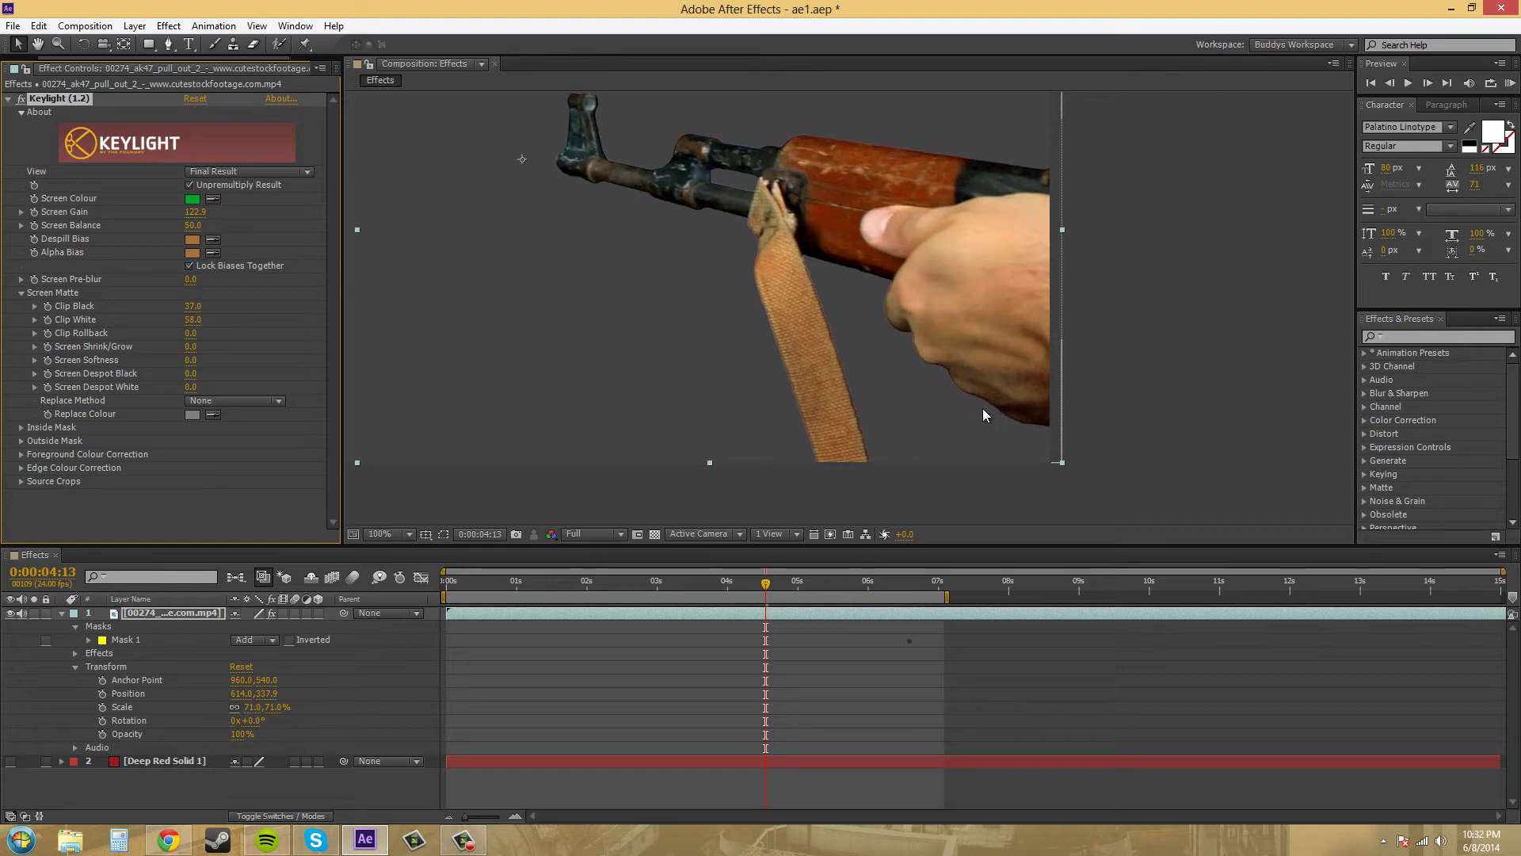
Compare Soft Colour with Hard Colour as the Replace Method, and leave it on Soft Colour.
{"action": "left_click", "coordinate": [261, 401]}
{"action": "left_click", "coordinate": [252, 471]}
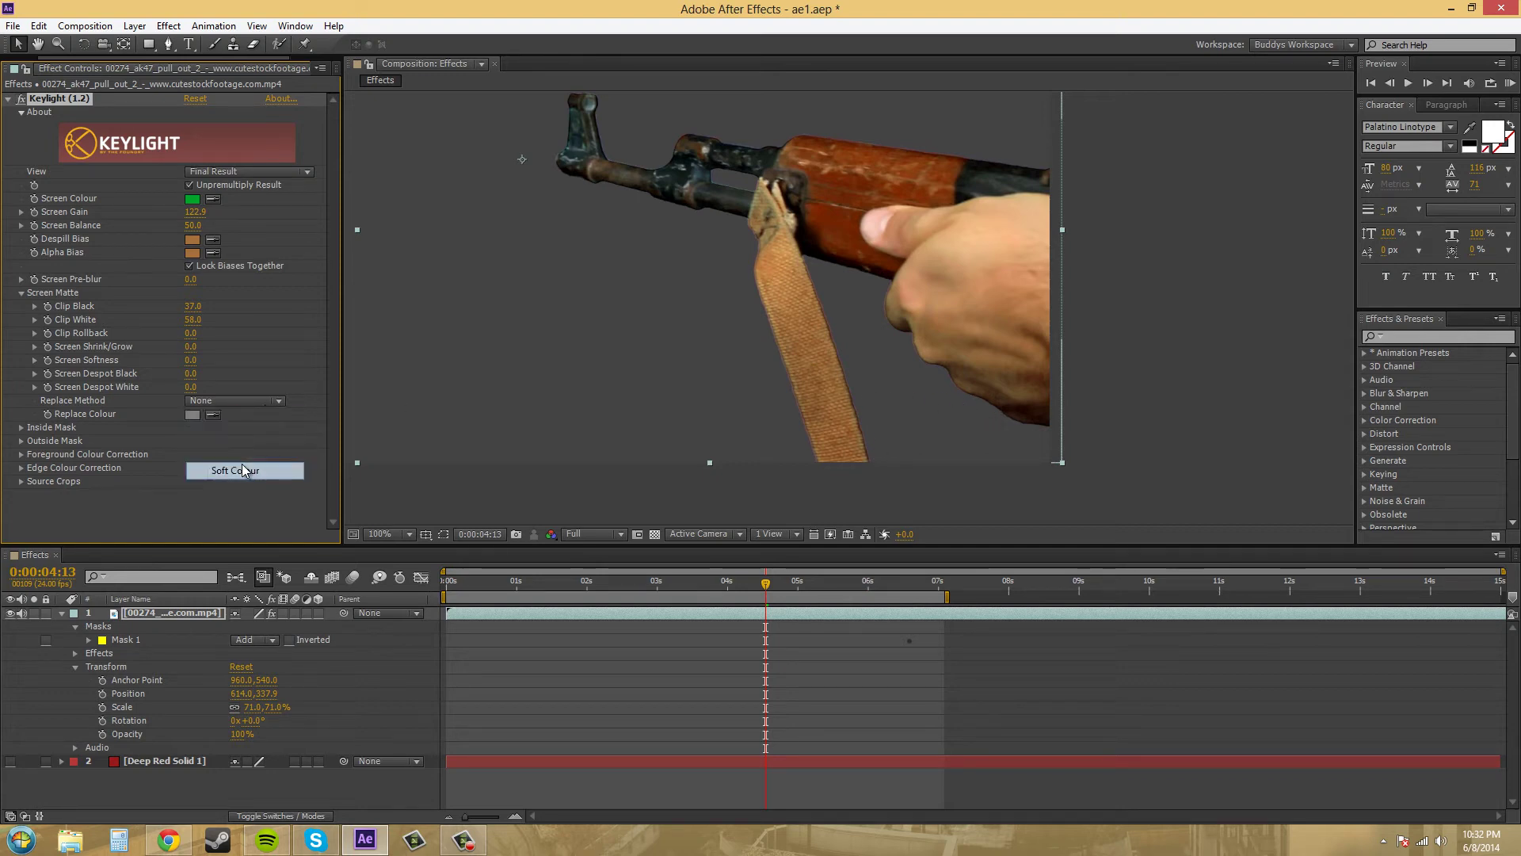
{"action": "left_click", "coordinate": [258, 400]}
{"action": "left_click", "coordinate": [245, 453]}
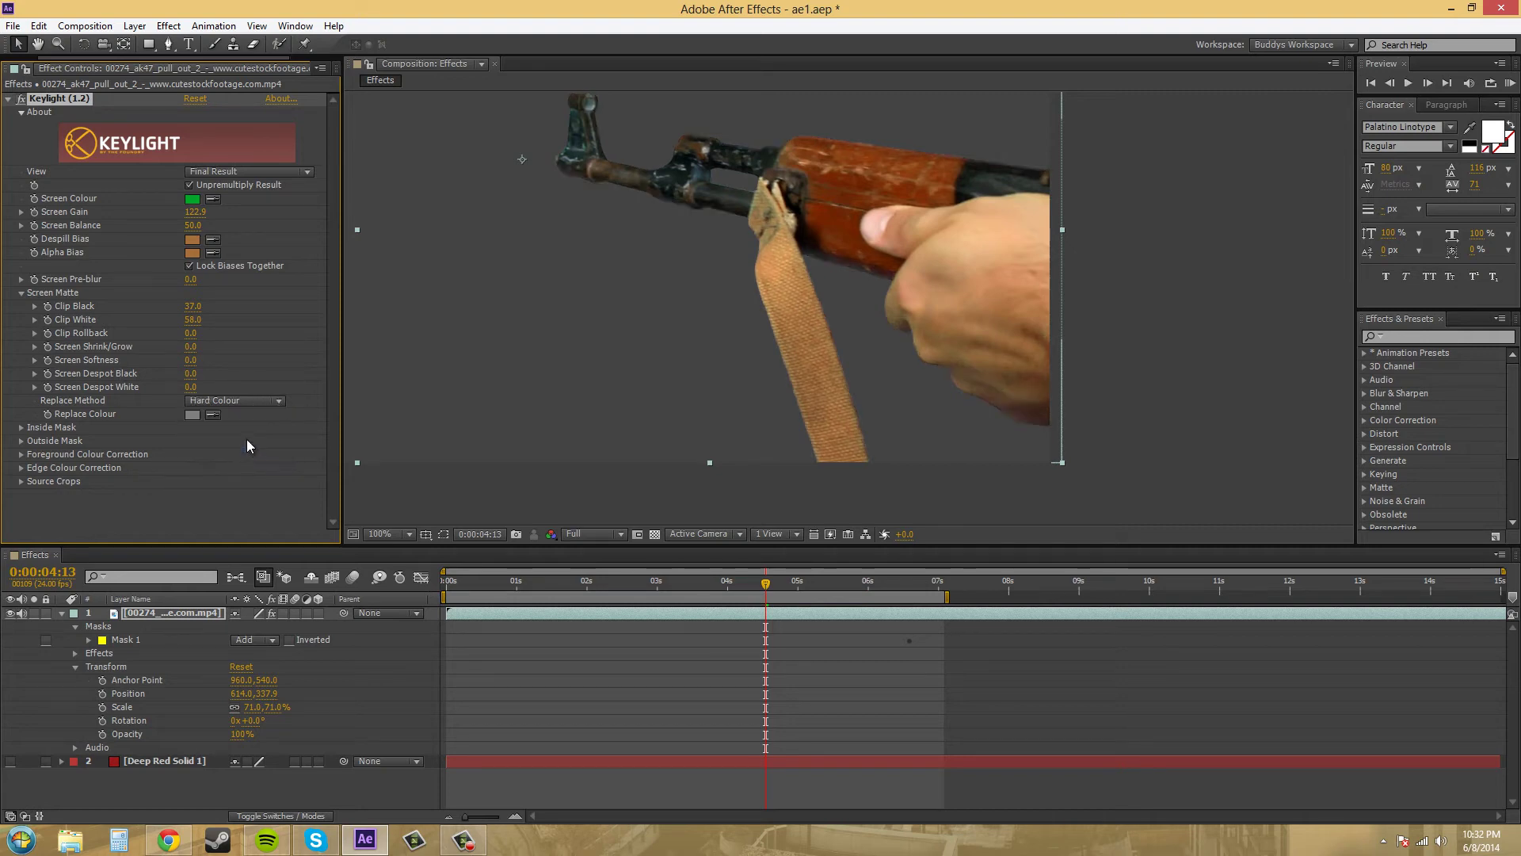
{"action": "left_click", "coordinate": [245, 403]}
{"action": "left_click", "coordinate": [244, 466]}
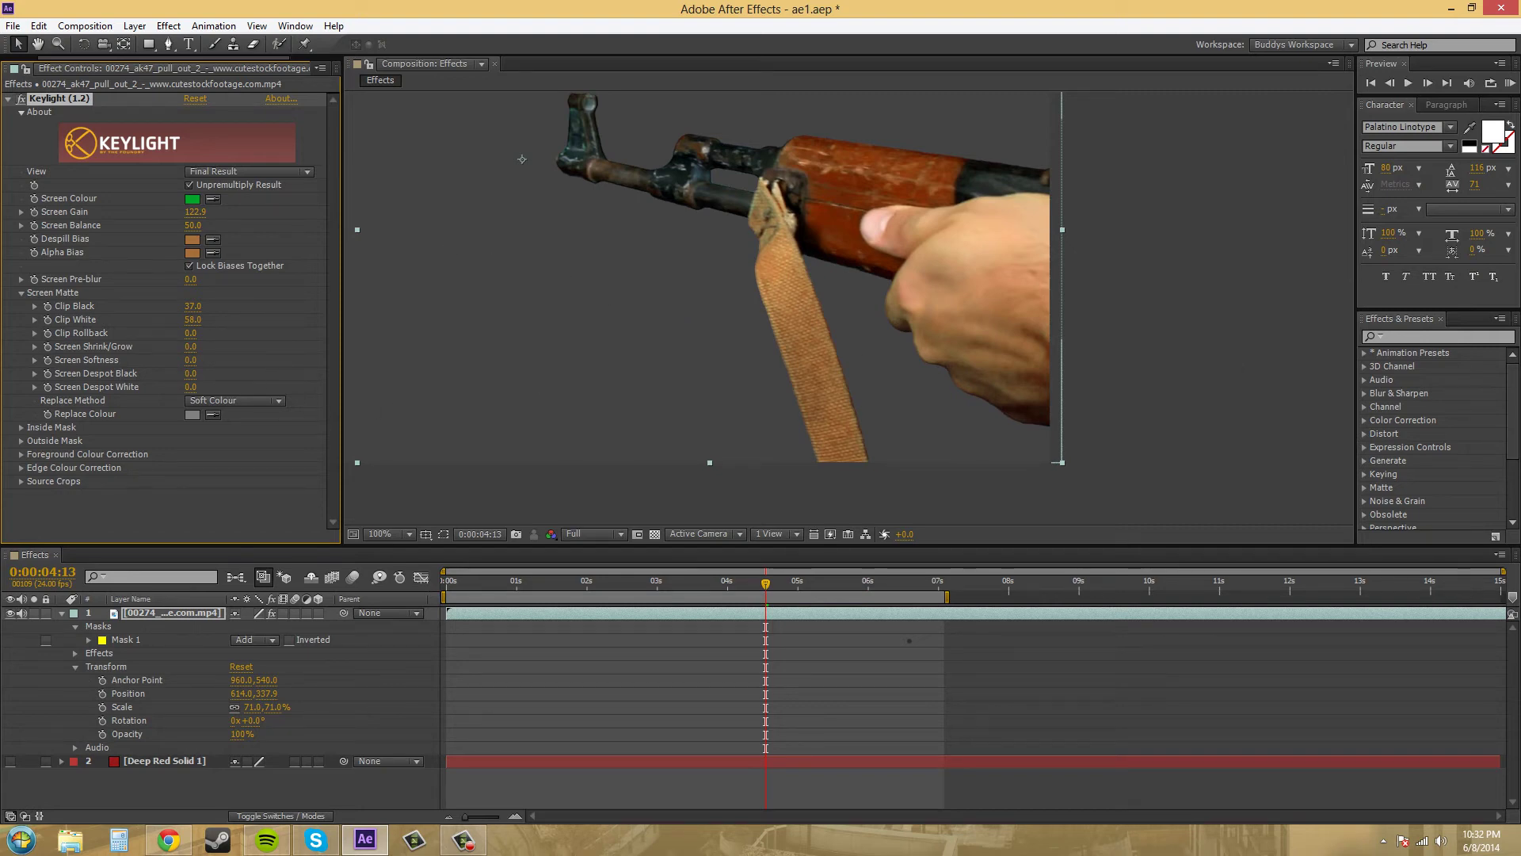
Set the Screen Matte's Screen Softness to 0.8 to soften the edges of the strap, gun and hand.
{"action": "key", "text": "comma"}
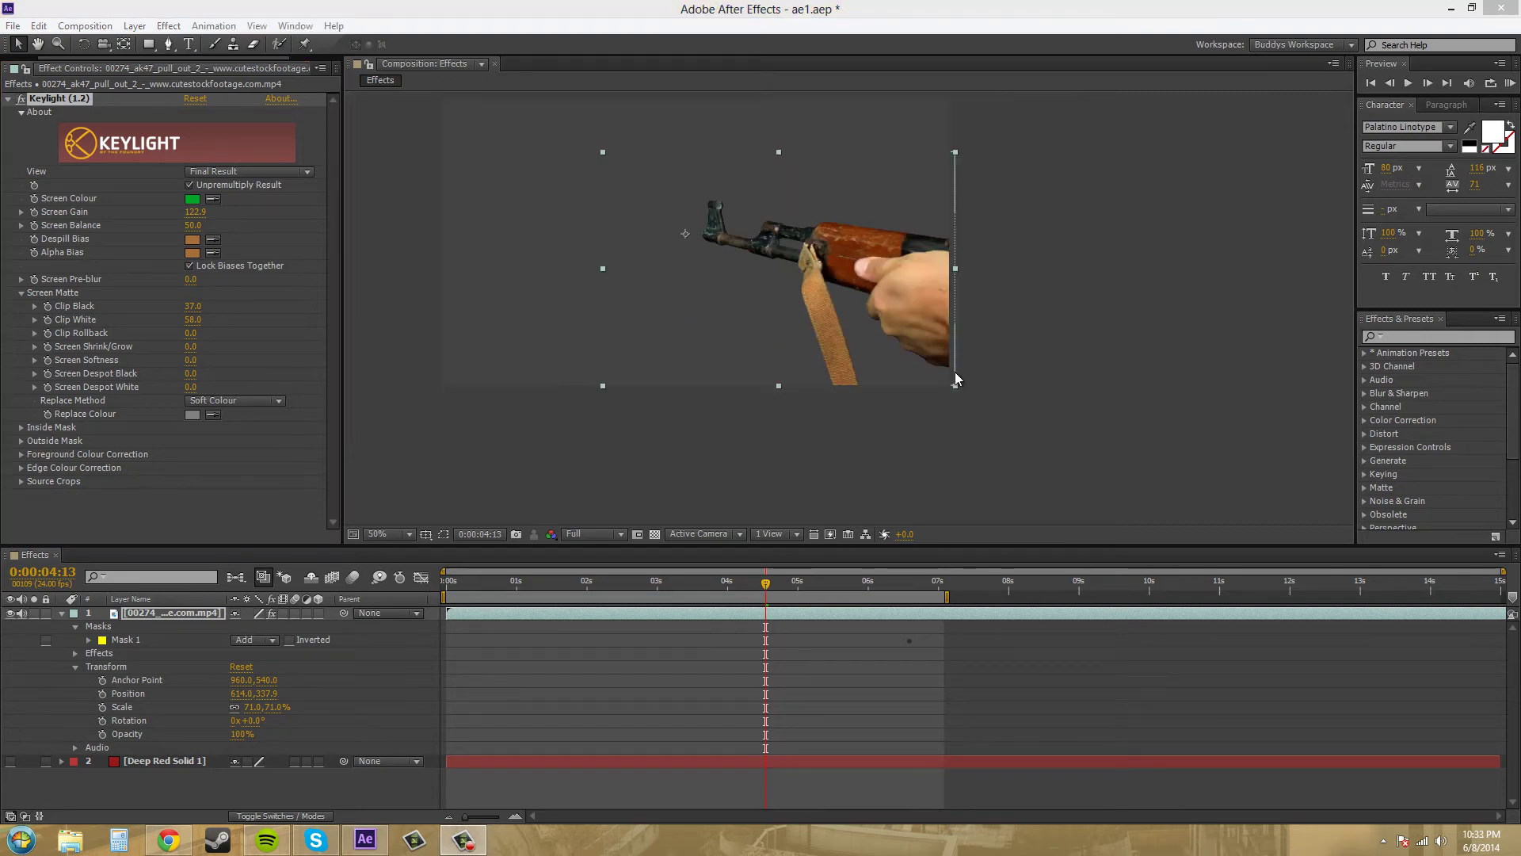
{"action": "left_click", "coordinate": [79, 360]}
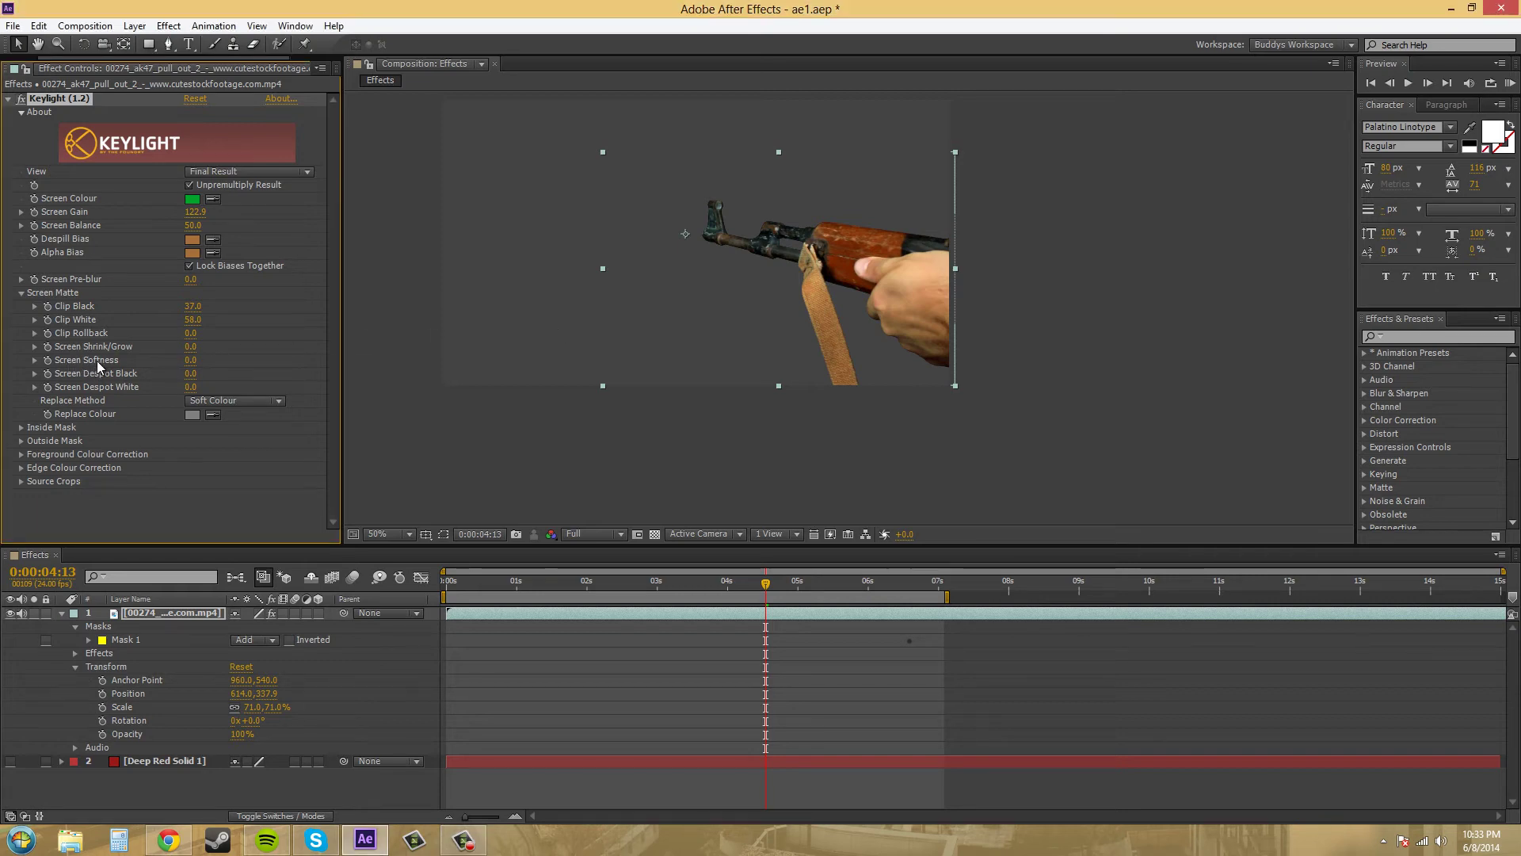
{"action": "scroll", "coordinate": [824, 341], "scroll_direction": "up", "scroll_amount": 6}
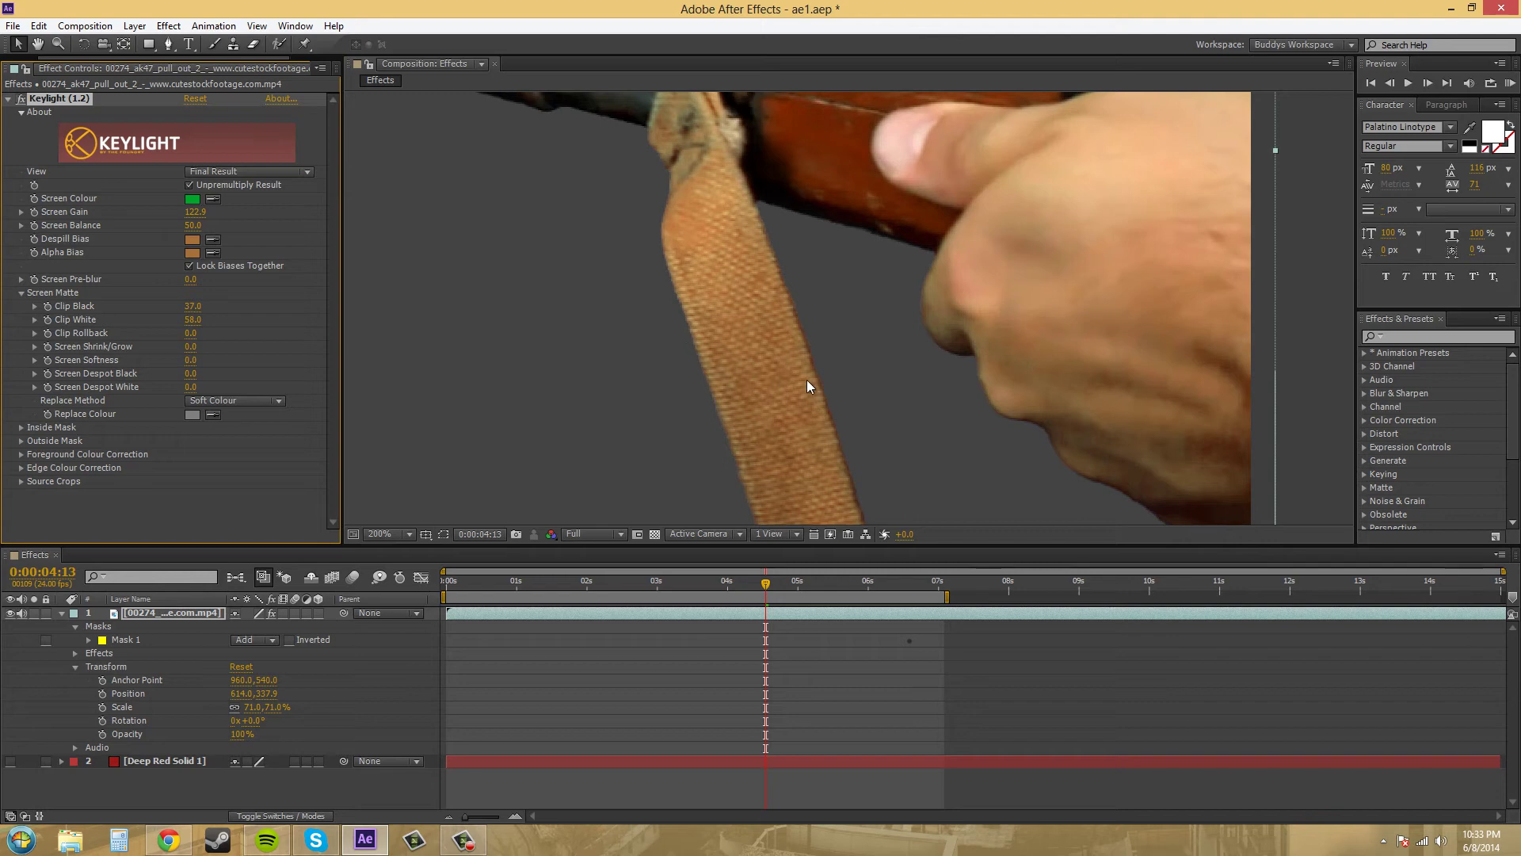
{"action": "left_click_drag", "start_coordinate": [751, 356], "coordinate": [815, 362]}
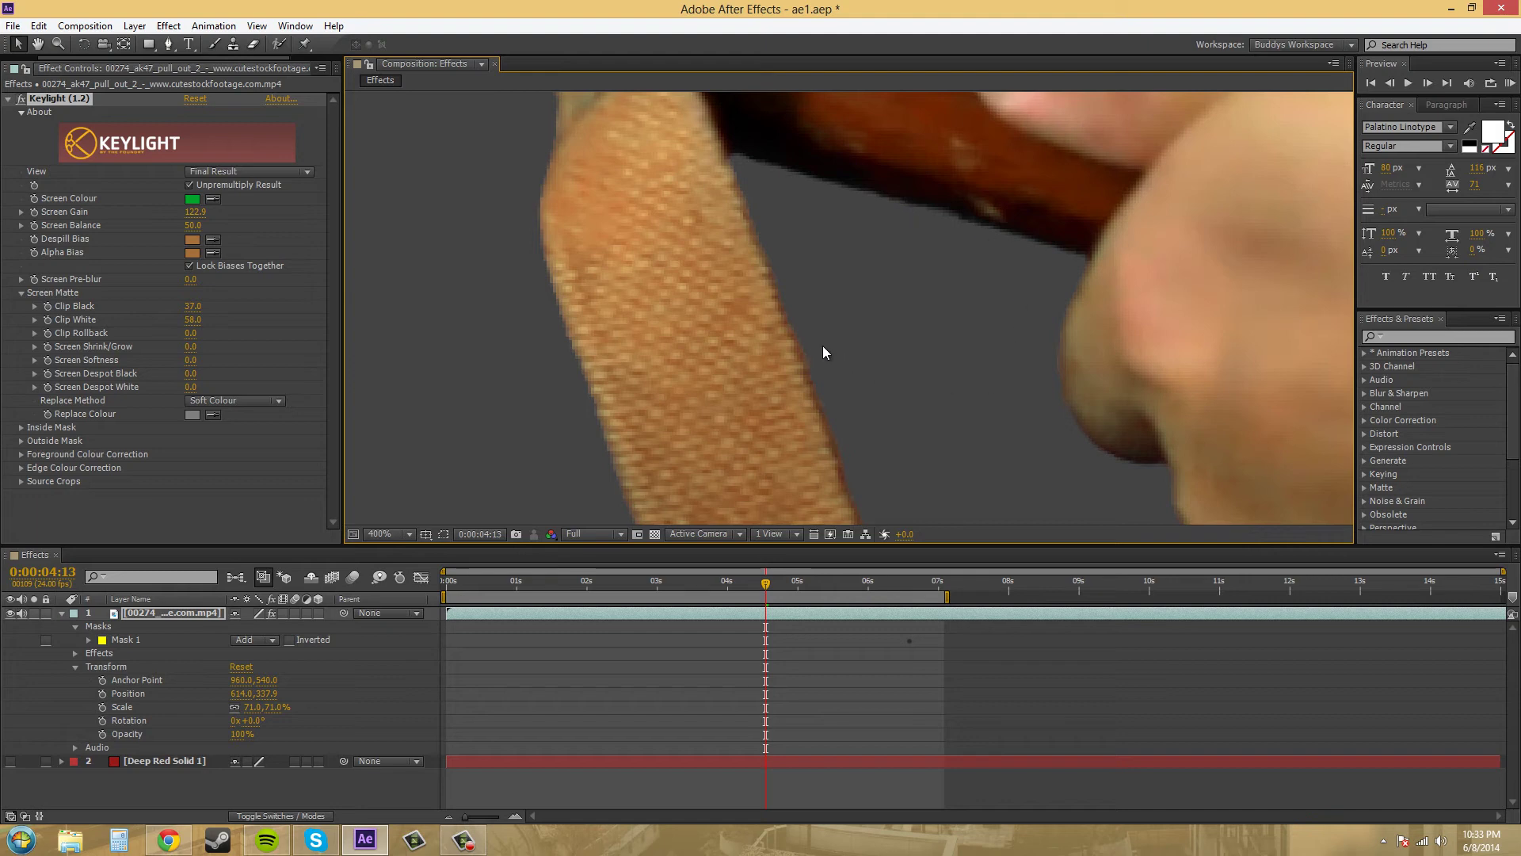
{"action": "left_click_drag", "start_coordinate": [703, 373], "coordinate": [669, 118]}
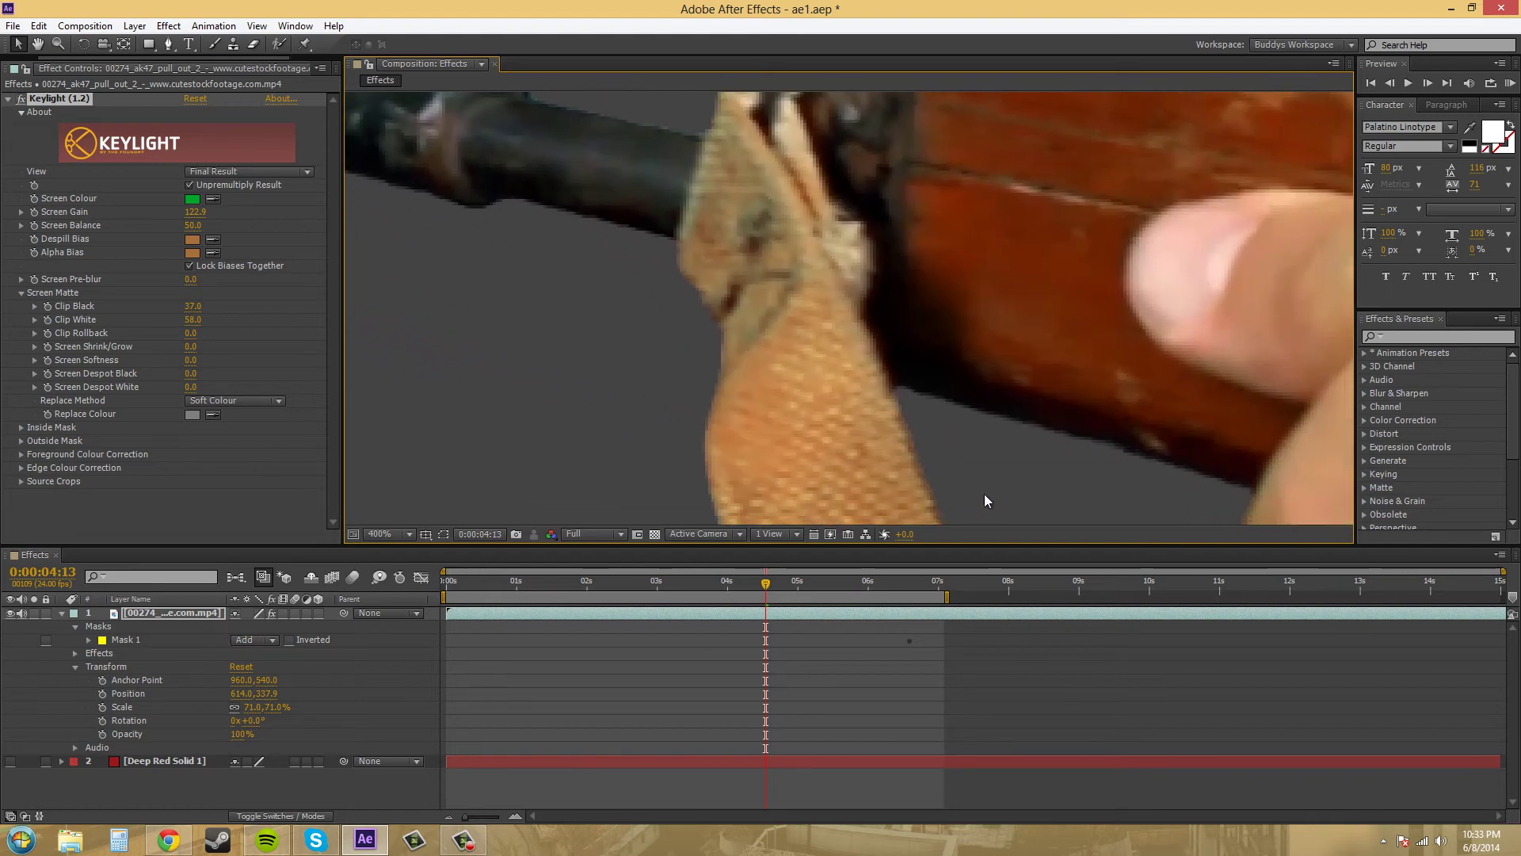
{"action": "left_click_drag", "start_coordinate": [984, 494], "coordinate": [933, 387]}
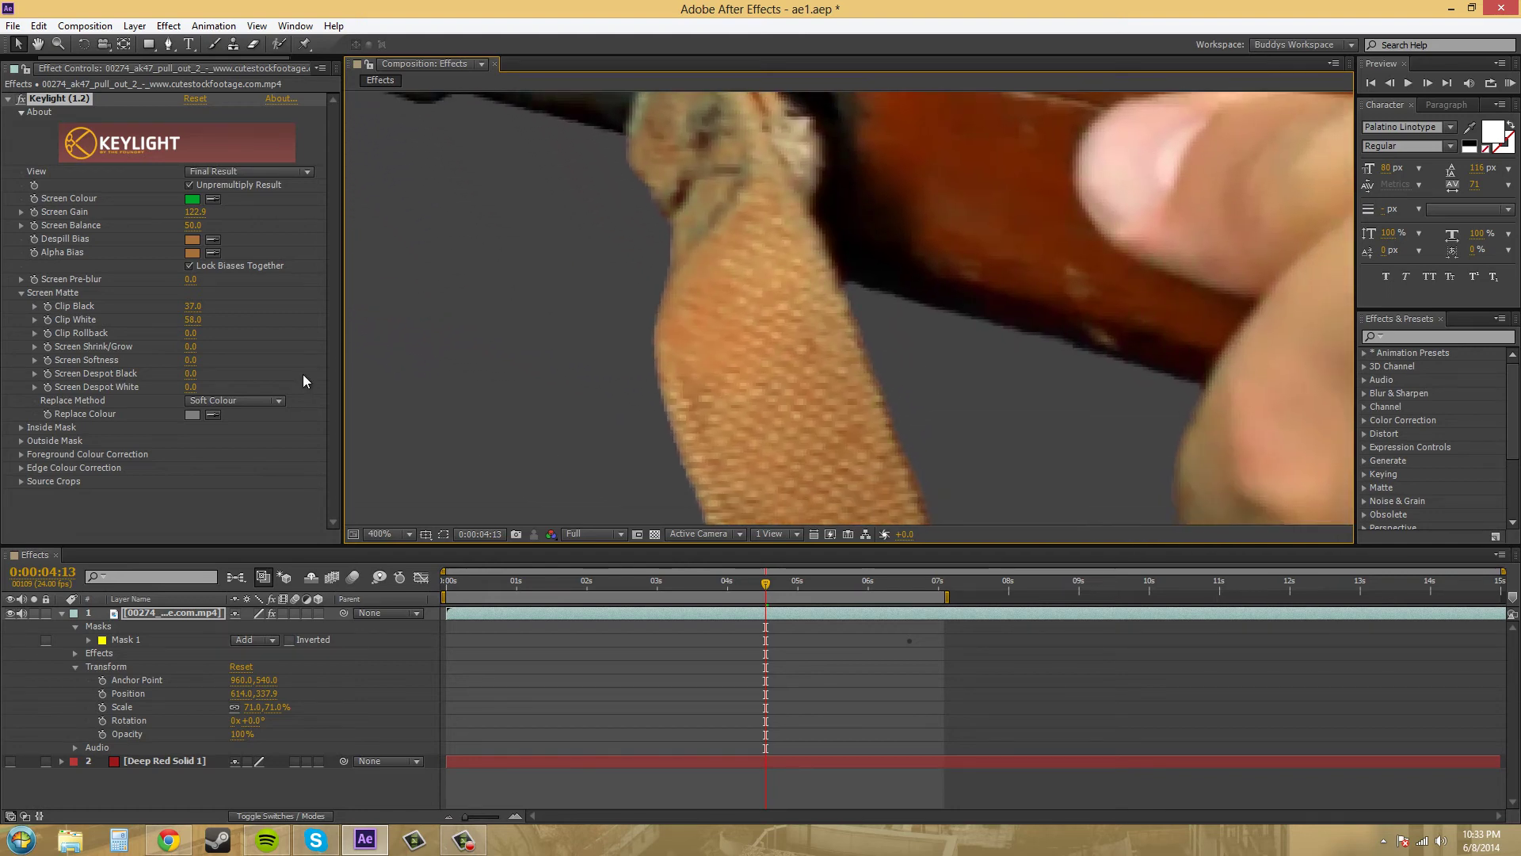
{"action": "left_click", "coordinate": [190, 360]}
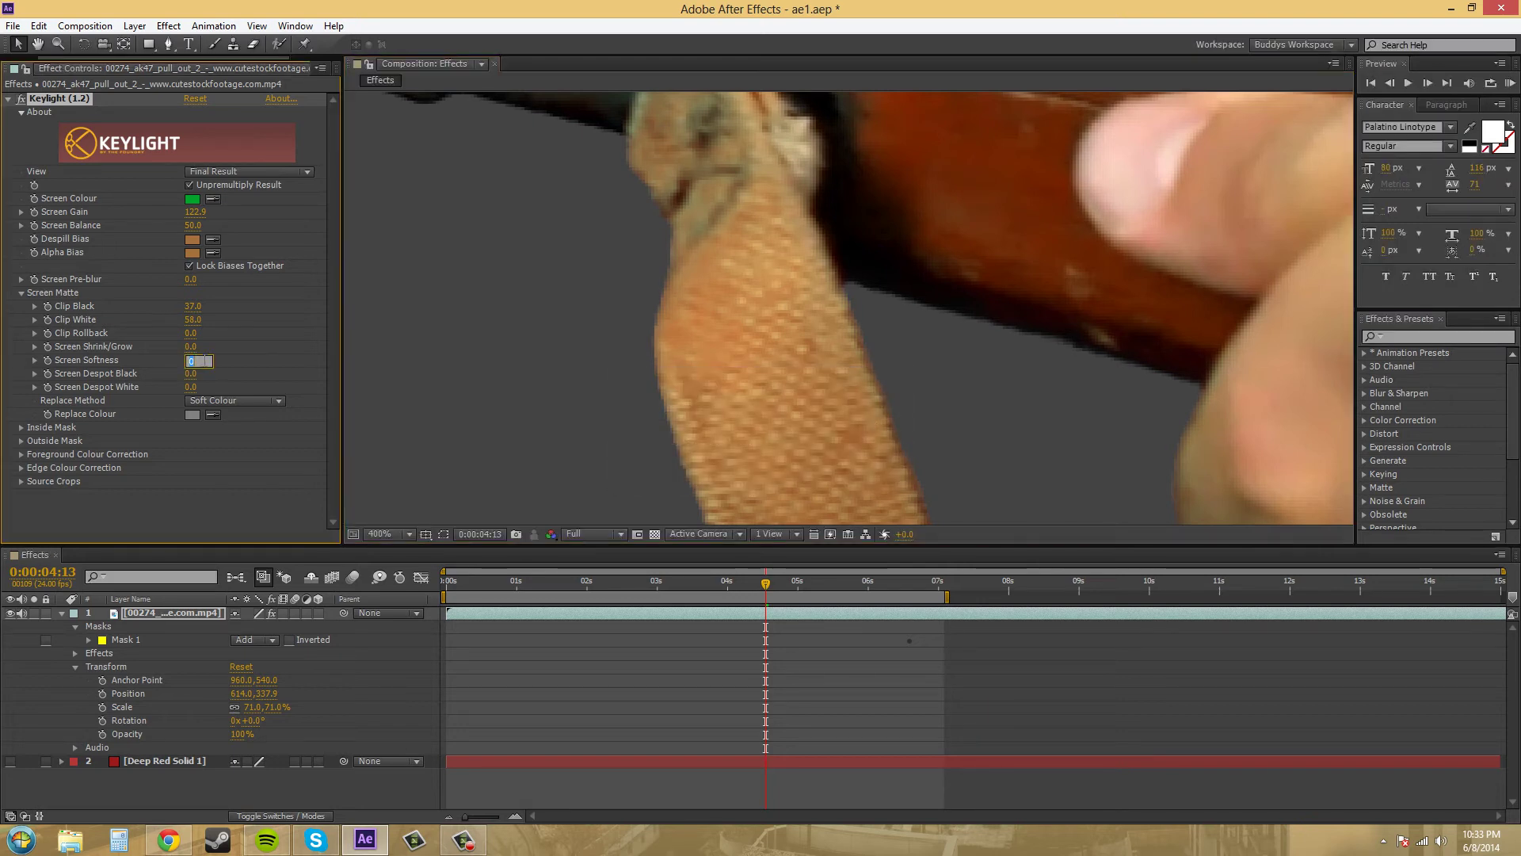
{"action": "left_click", "coordinate": [227, 365]}
{"action": "left_click_drag", "start_coordinate": [190, 360], "coordinate": [197, 360]}
{"action": "scroll", "coordinate": [977, 483], "scroll_direction": "down", "scroll_amount": 4}
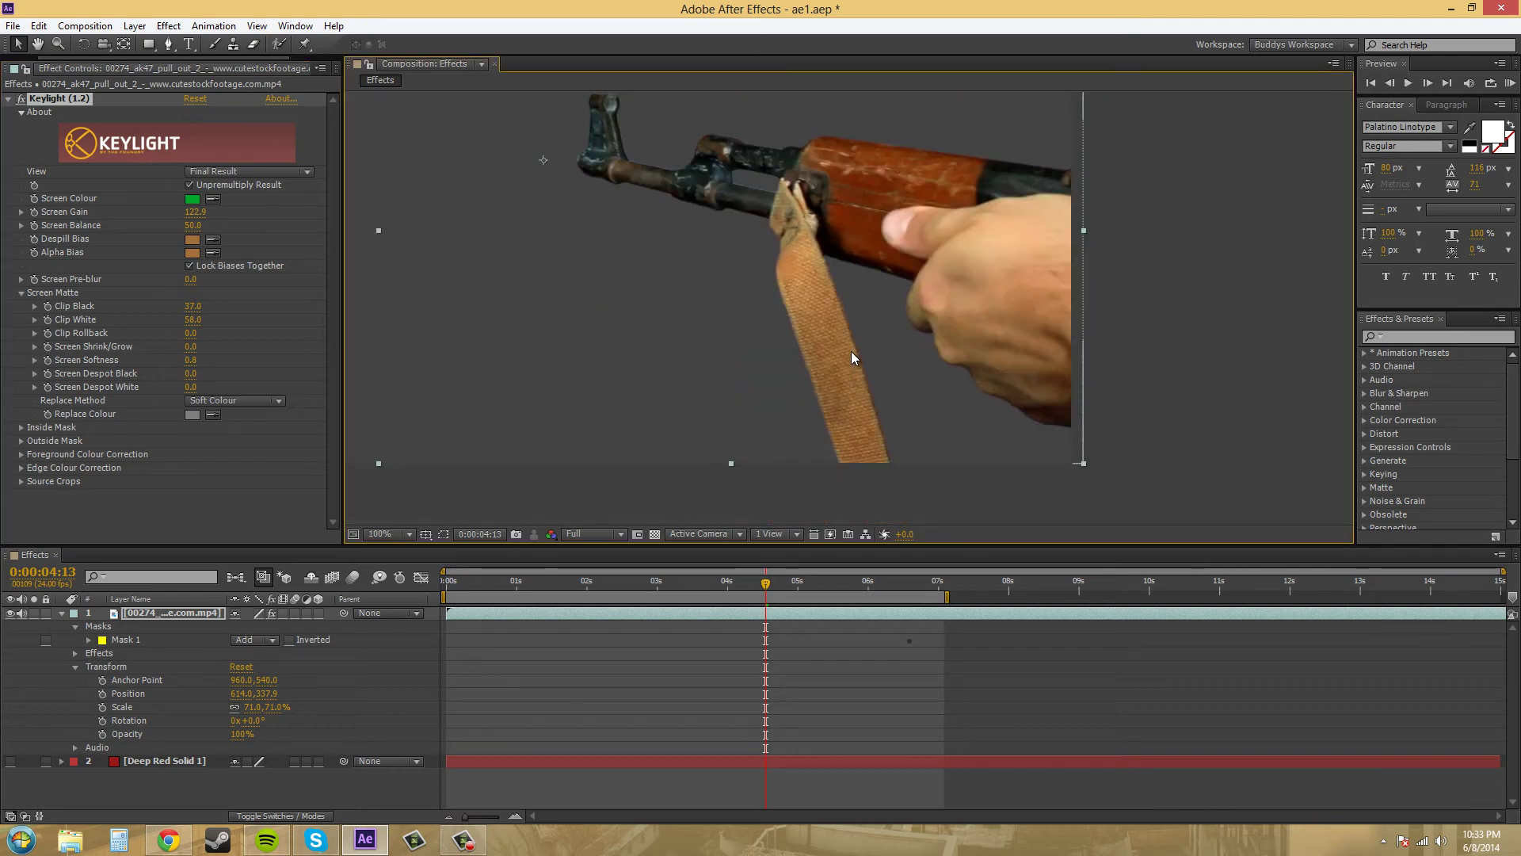
{"action": "left_click_drag", "start_coordinate": [845, 268], "coordinate": [879, 411]}
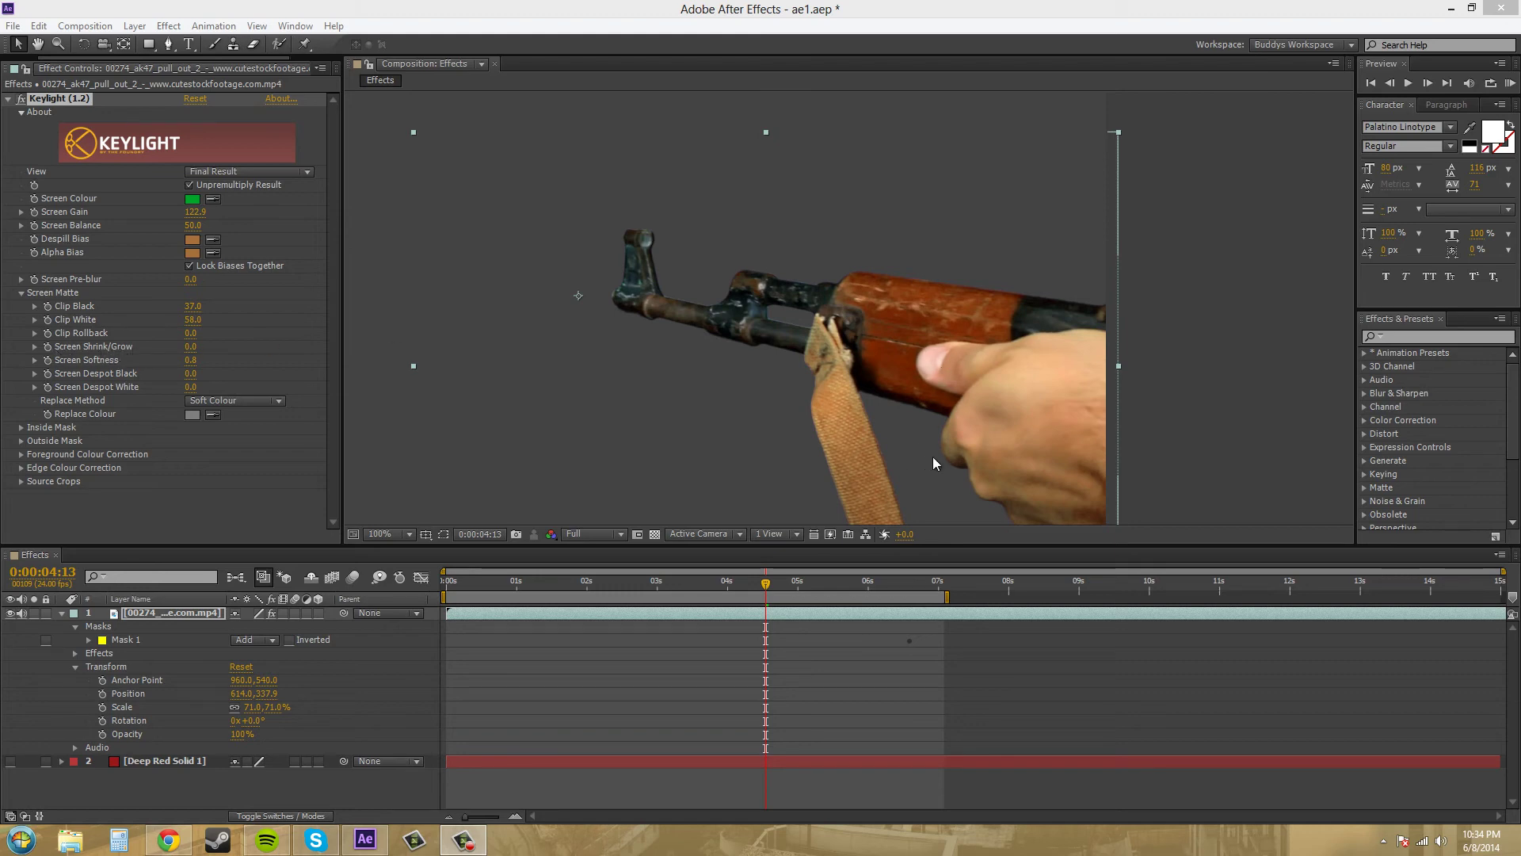
Try a higher Screen Shrink/Grow value on the strap and hand edges, and return it to 0.
{"action": "scroll", "coordinate": [918, 350], "scroll_direction": "up", "scroll_amount": 2}
{"action": "left_click_drag", "start_coordinate": [949, 408], "coordinate": [852, 346]}
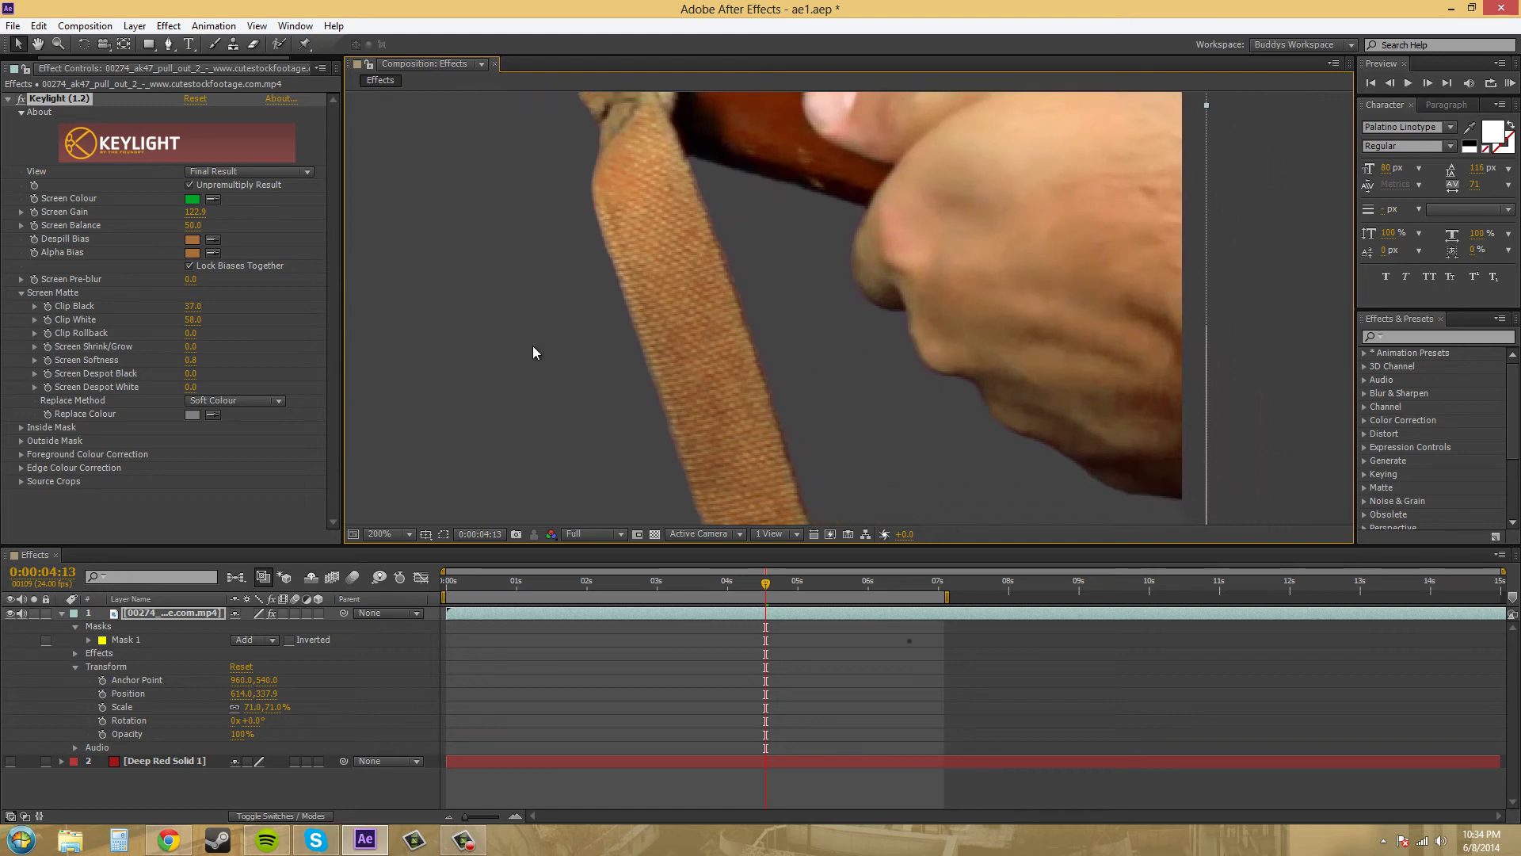
{"action": "left_click_drag", "start_coordinate": [190, 346], "coordinate": [211, 347]}
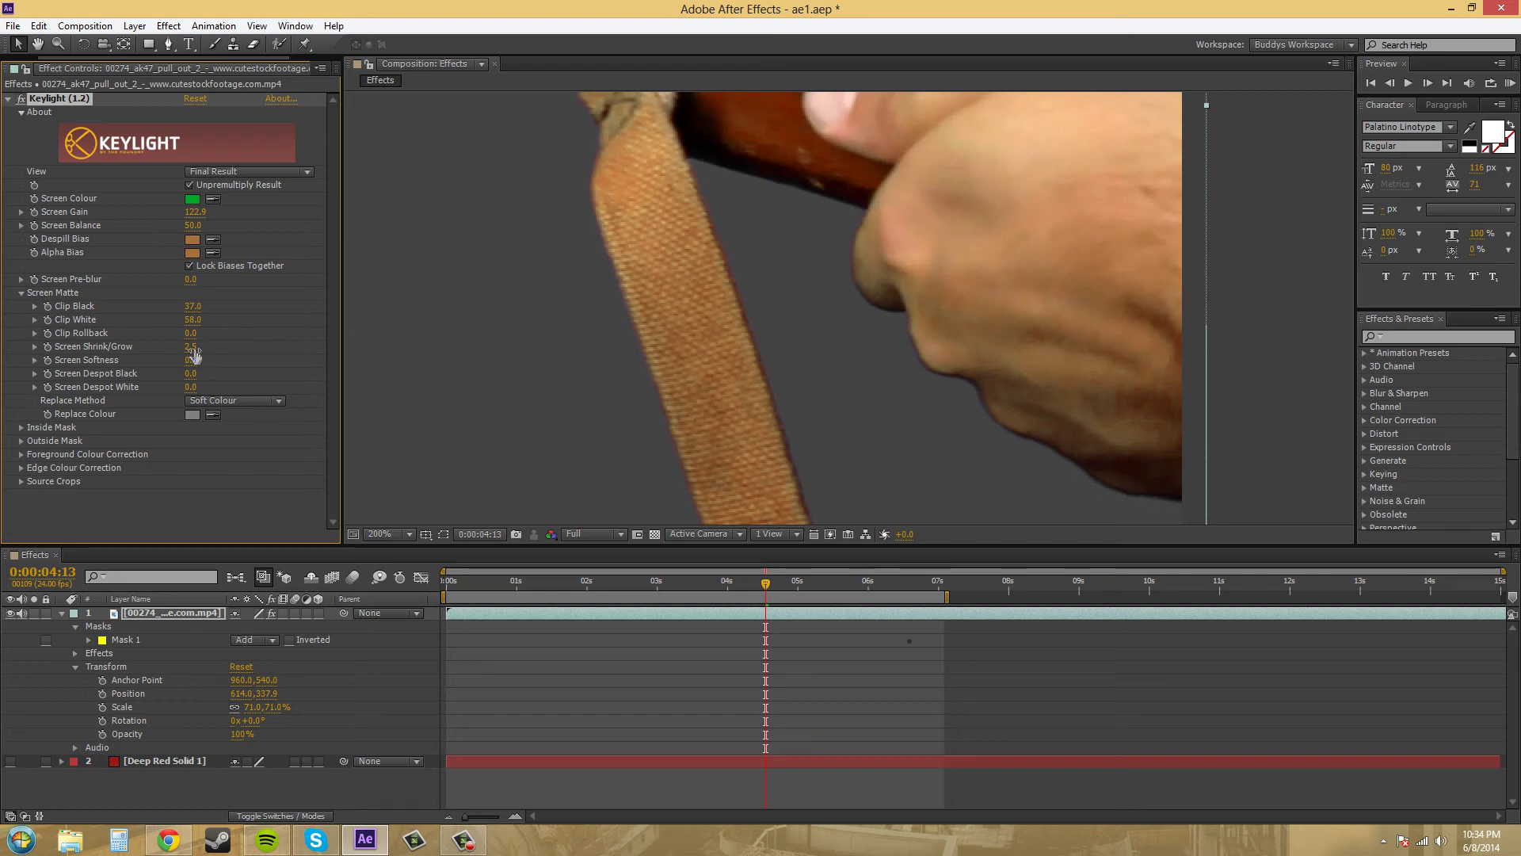
{"action": "mouse_move", "coordinate": [184, 346]}
{"action": "left_mouse_down"}
{"action": "mouse_move", "coordinate": [151, 347]}
{"action": "mouse_move", "coordinate": [184, 346]}
{"action": "mouse_move", "coordinate": [169, 348]}
{"action": "left_mouse_up"}
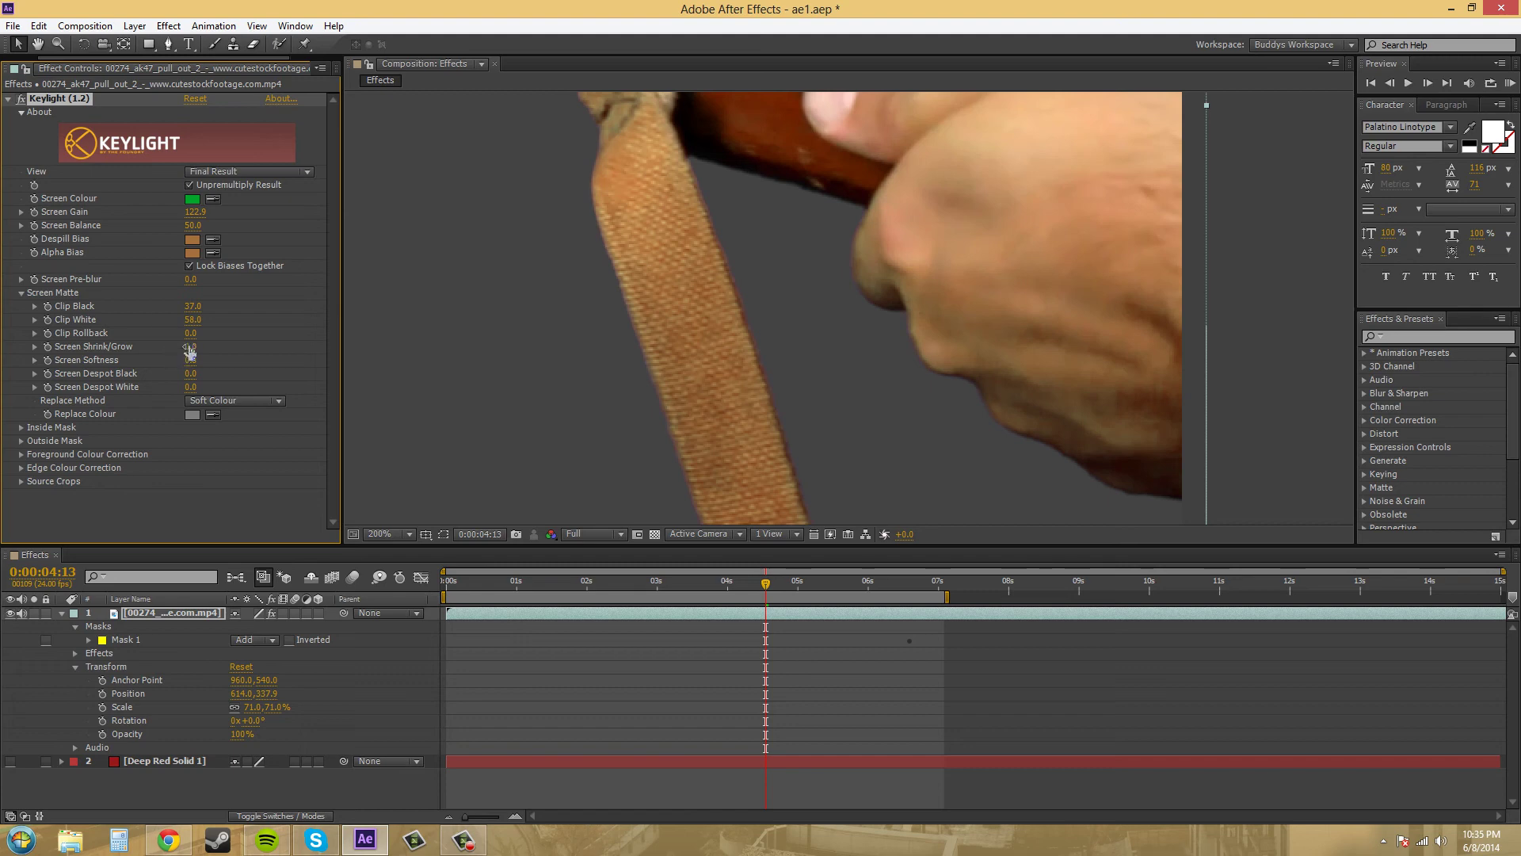
Examine the softened key edges of the barrel, strap and hand, both up close and in the wider frame.
{"action": "scroll", "coordinate": [624, 311], "scroll_direction": "down", "scroll_amount": 1}
{"action": "left_click_drag", "start_coordinate": [614, 291], "coordinate": [597, 383]}
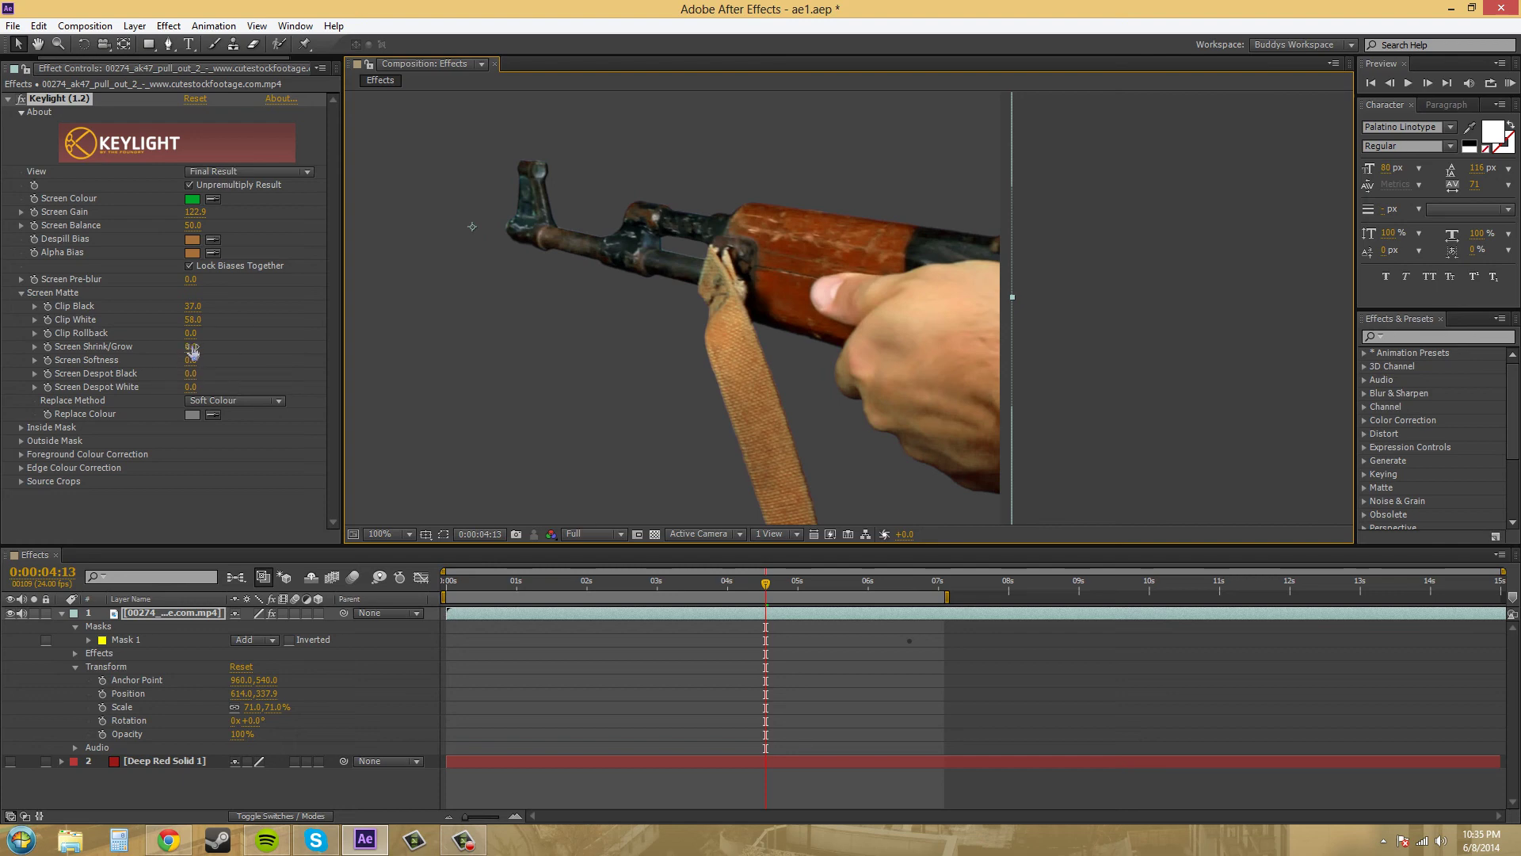
{"action": "scroll", "coordinate": [811, 452], "scroll_direction": "up", "scroll_amount": 1}
{"action": "scroll", "coordinate": [739, 238], "scroll_direction": "up", "scroll_amount": 1}
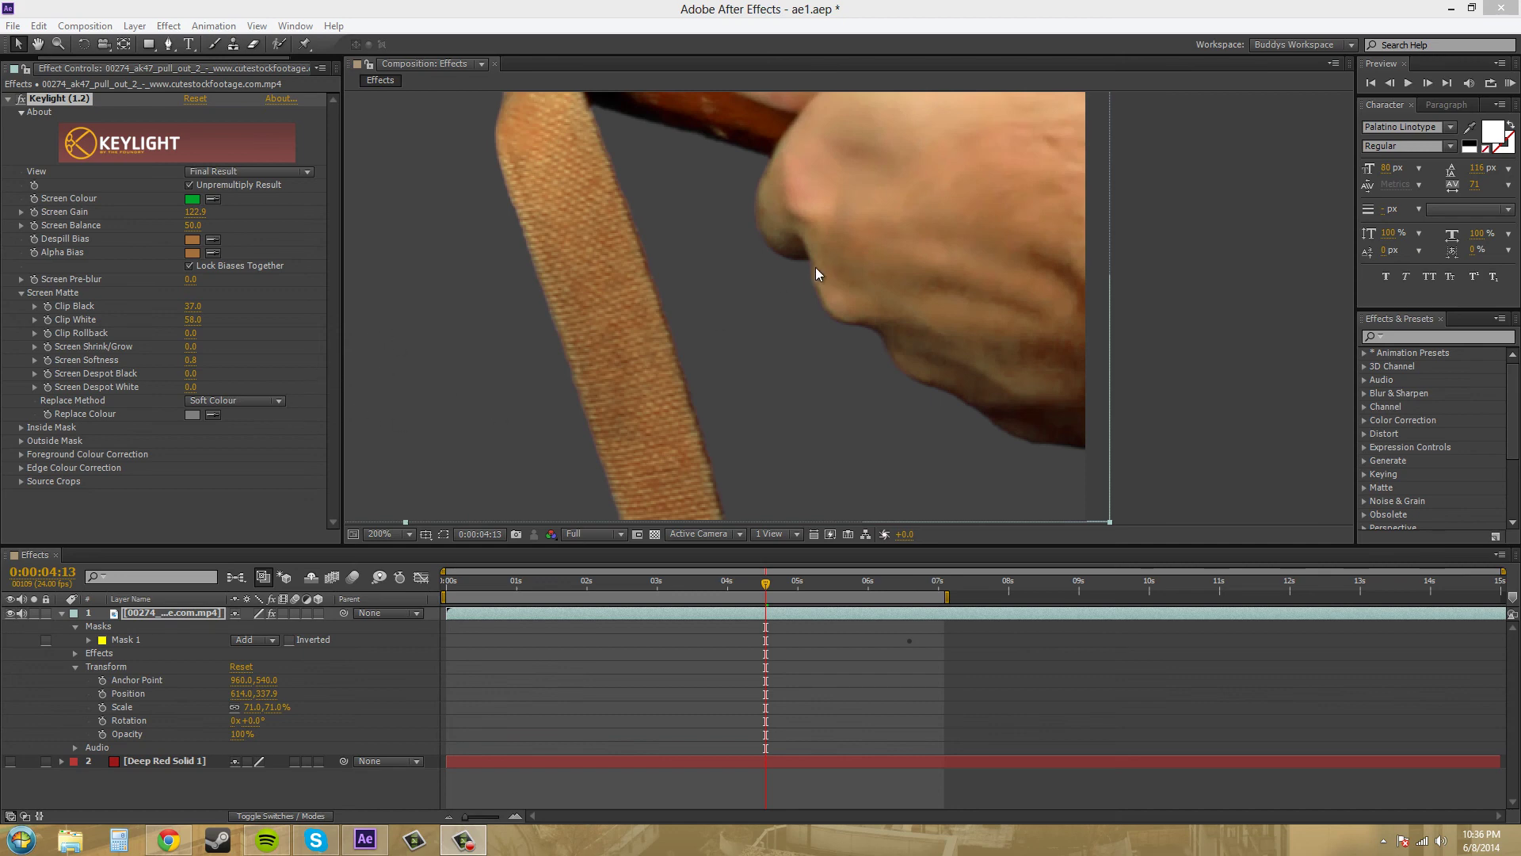
{"action": "scroll", "coordinate": [891, 388], "scroll_direction": "down", "scroll_amount": 2}
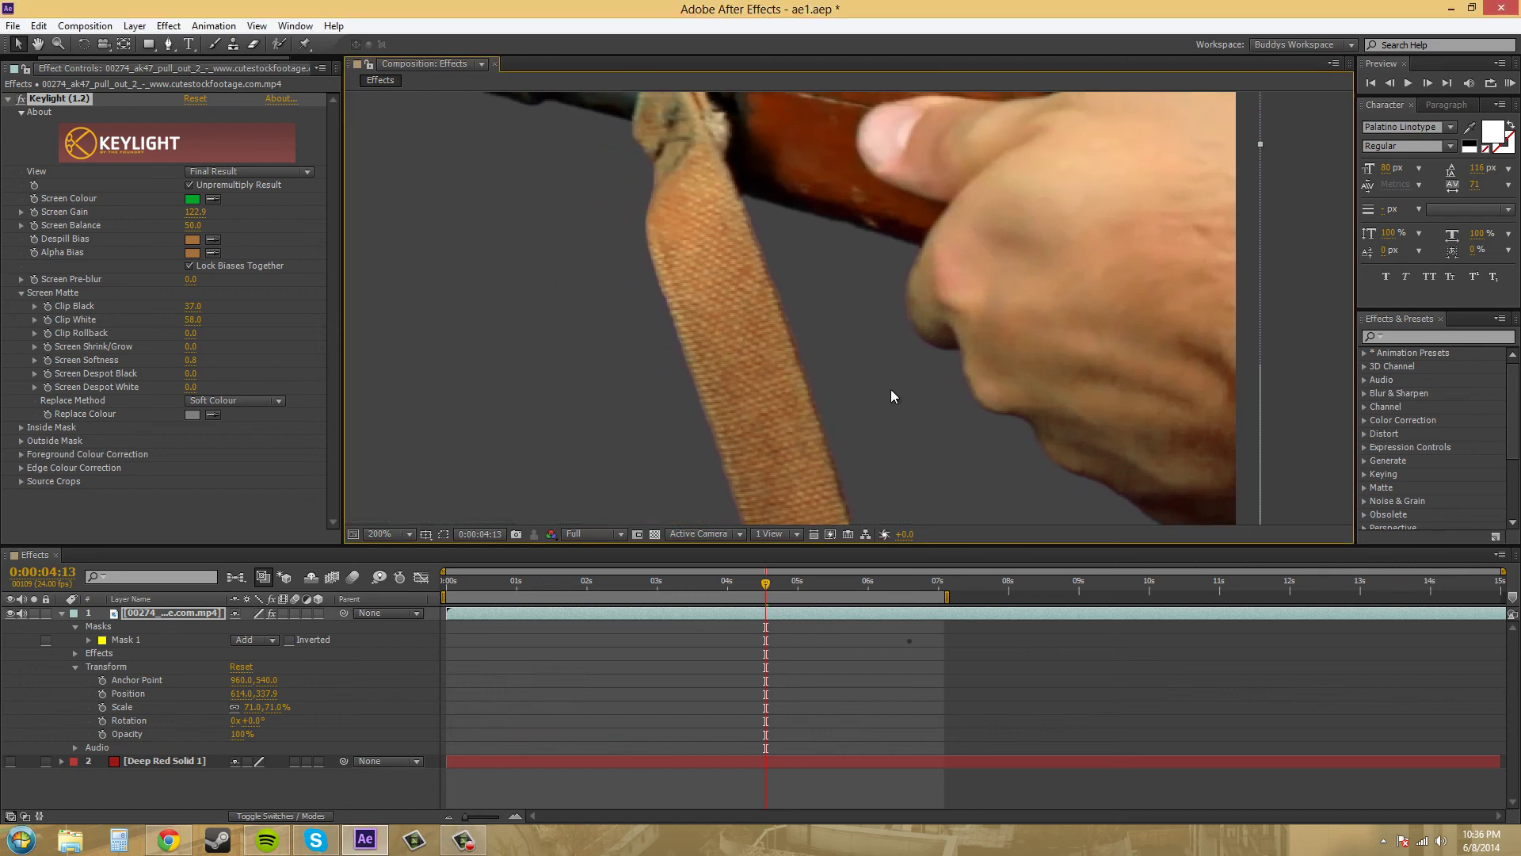
{"action": "left_click_drag", "start_coordinate": [871, 351], "coordinate": [913, 415]}
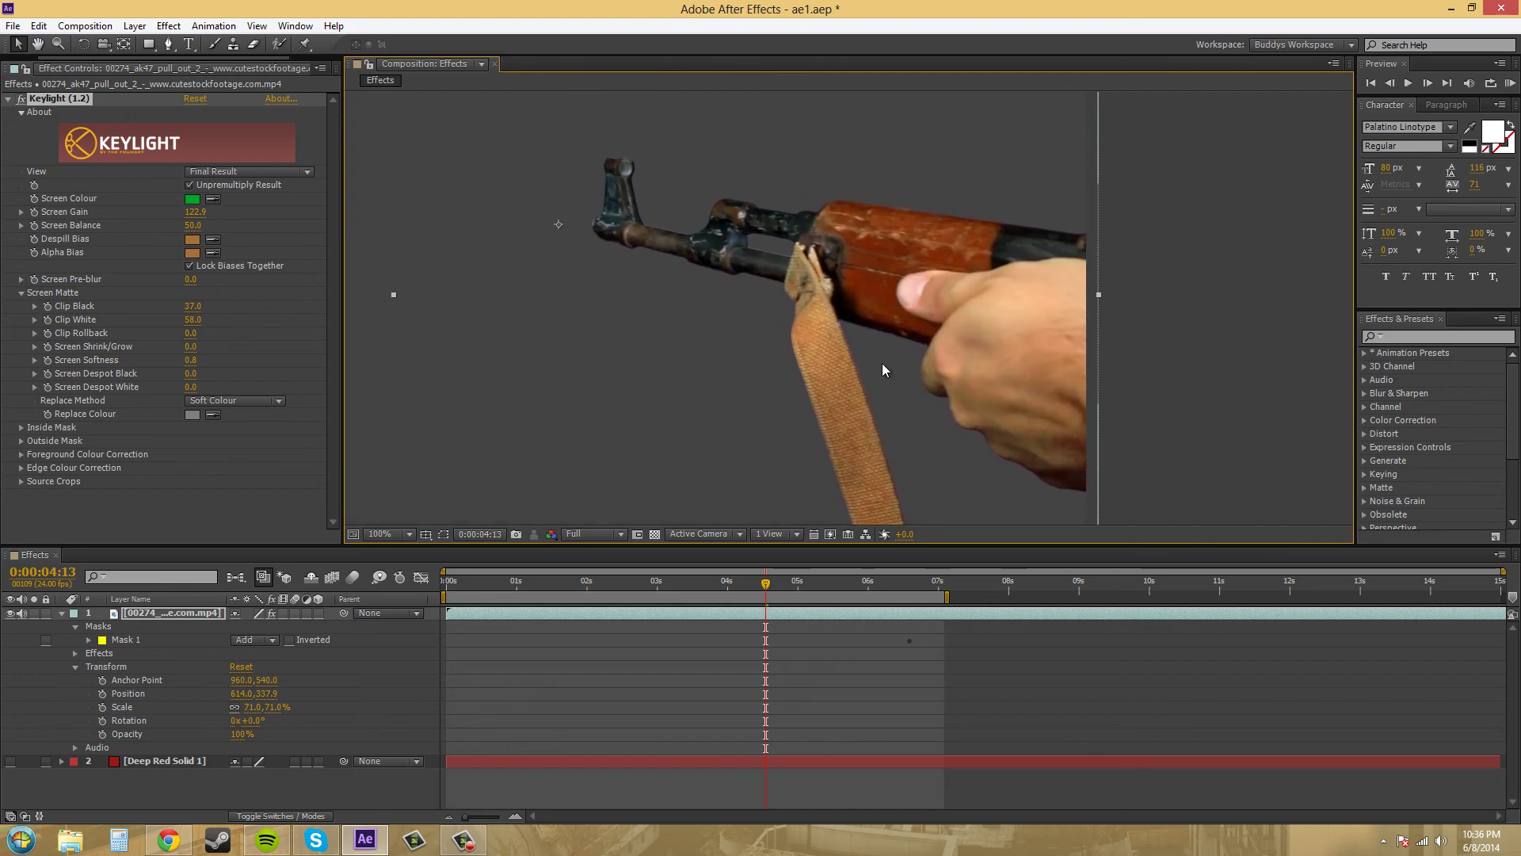